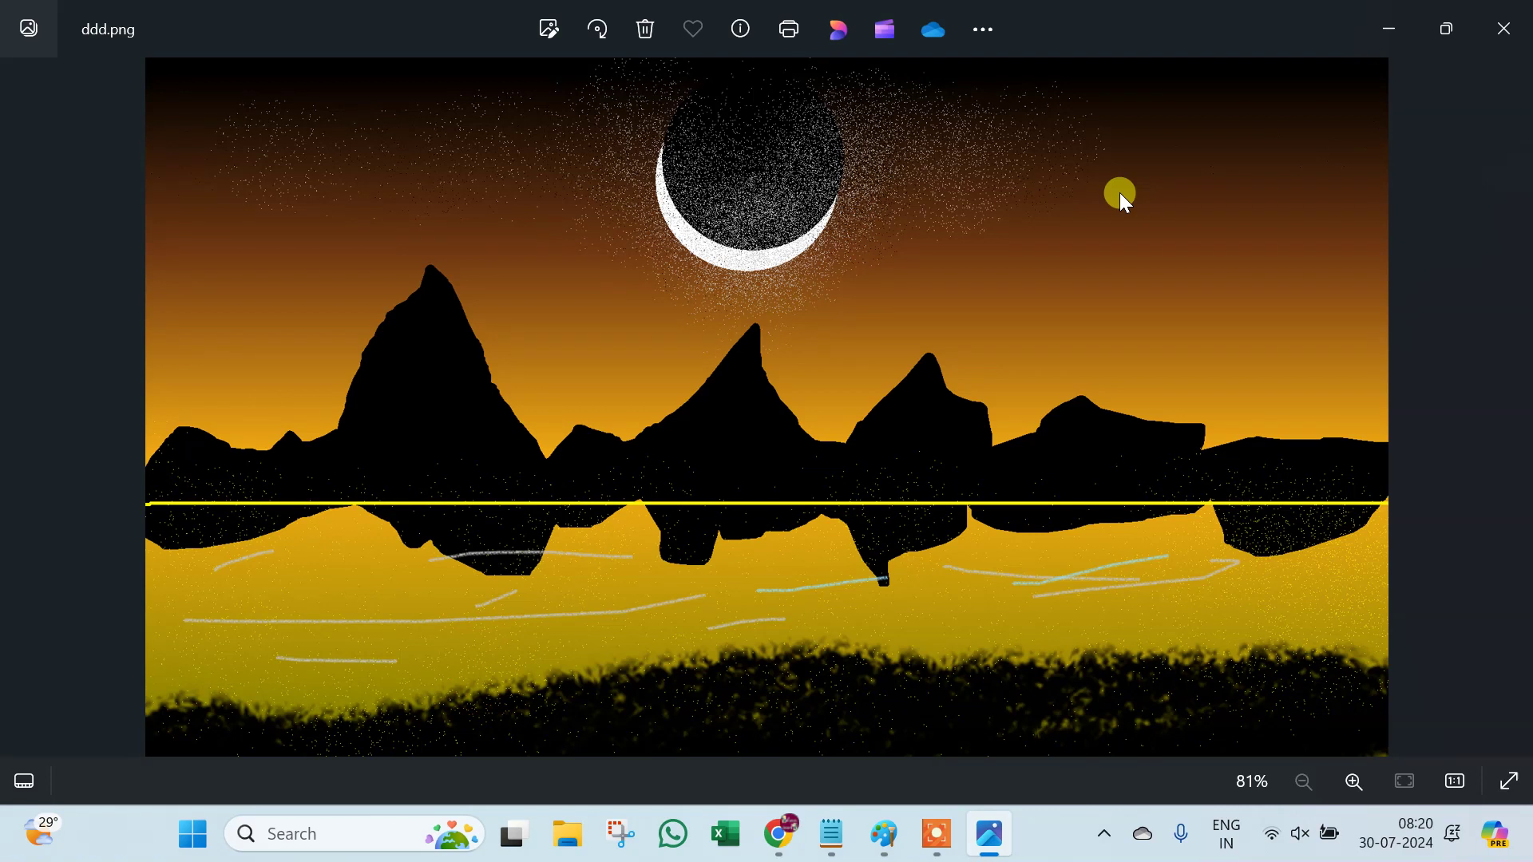
- Close the finished reference picture in the photo viewer and start a new blank image in Paint
click(1504, 29)
mouse_move(935, 830)
click(1038, 687)
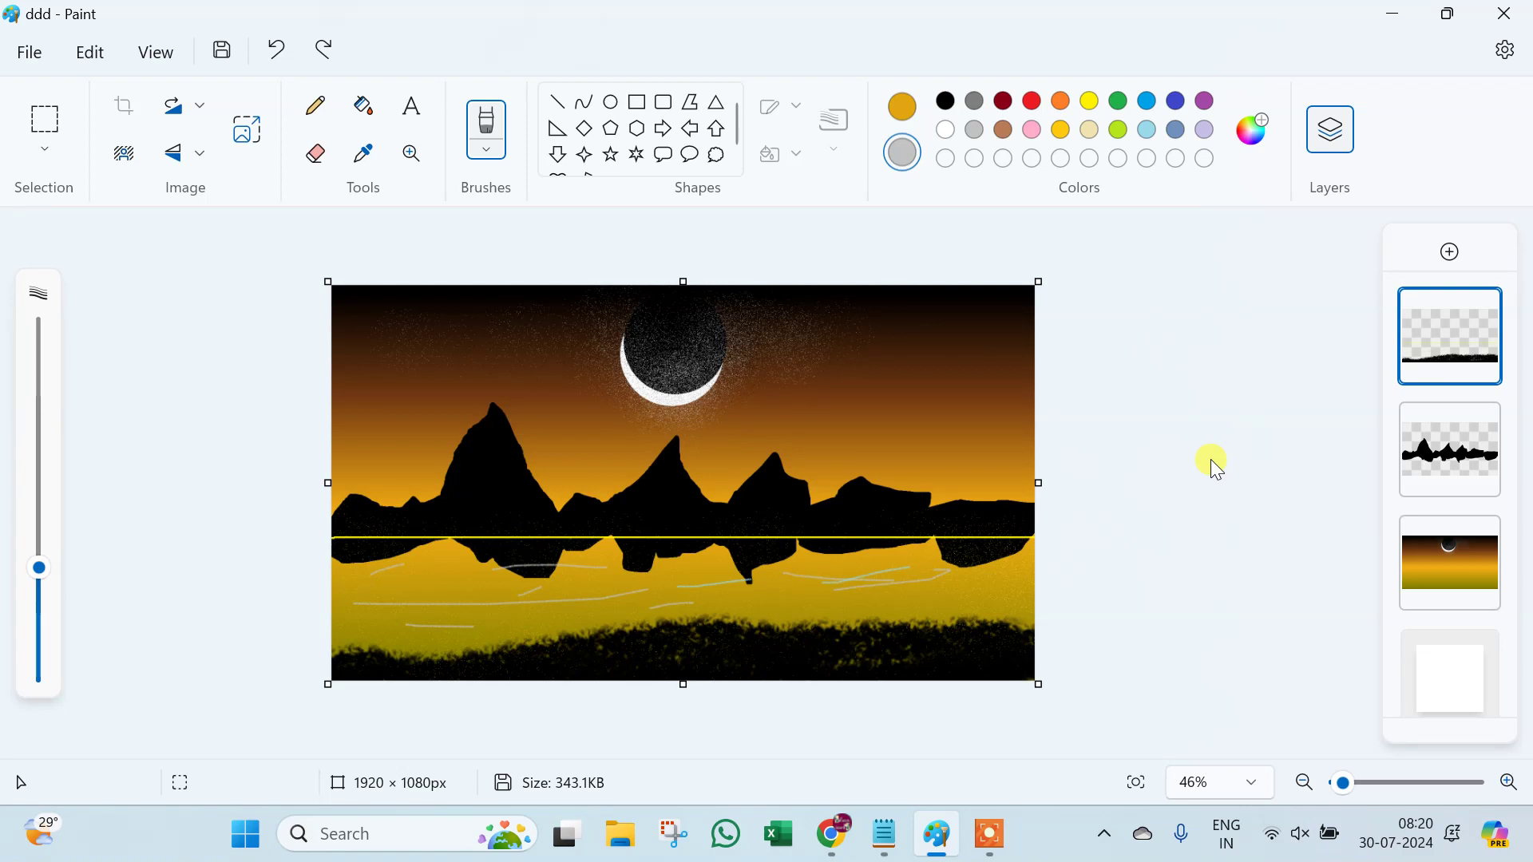
key(ctrl+n)
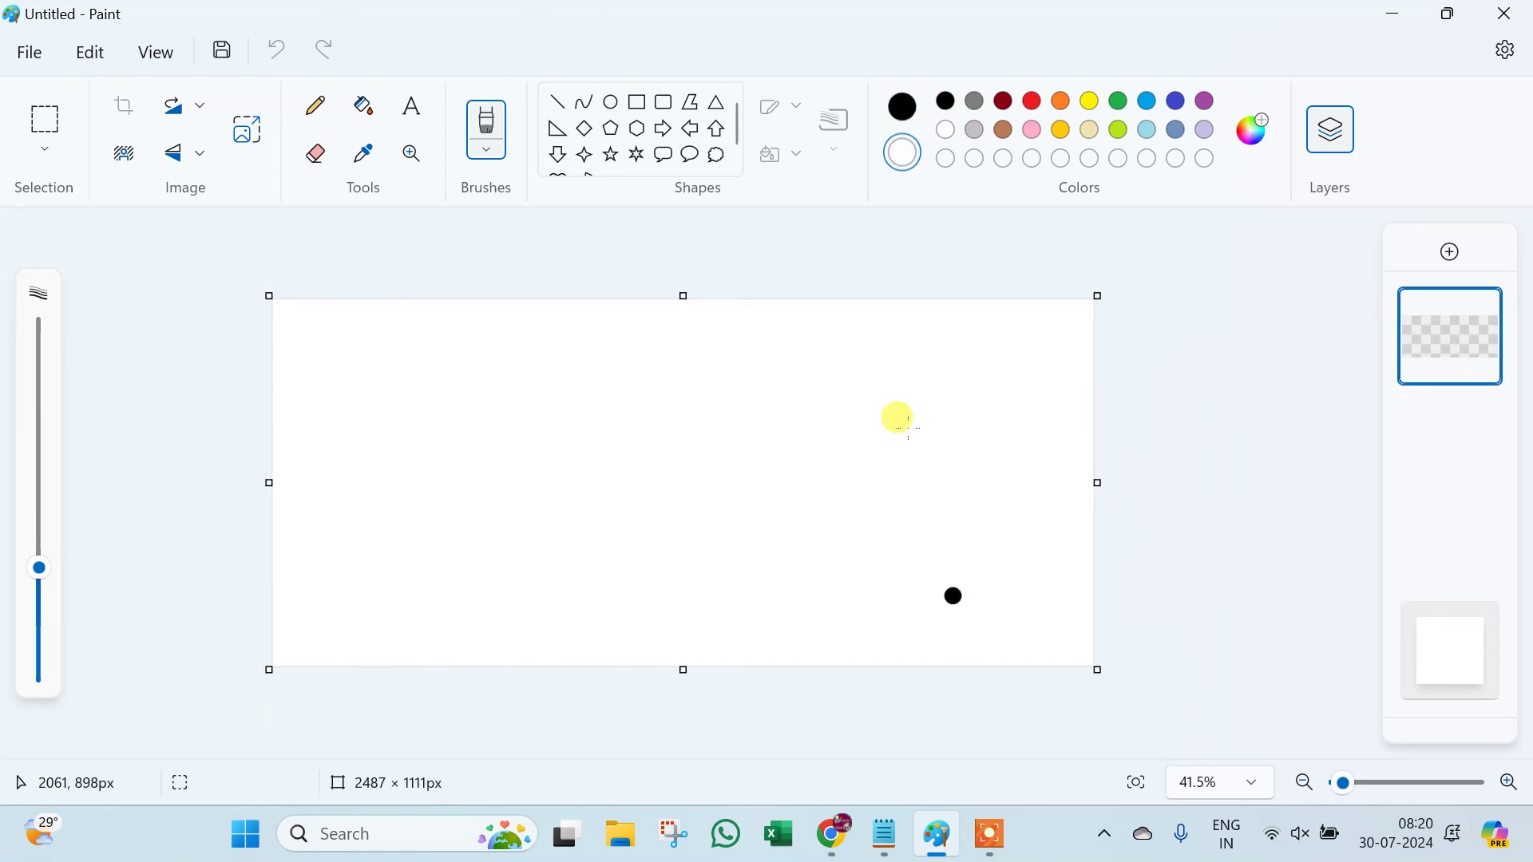
- Set the image size to 1920 pixels wide and 1080 pixels high in the image properties
click(89, 55)
click(29, 53)
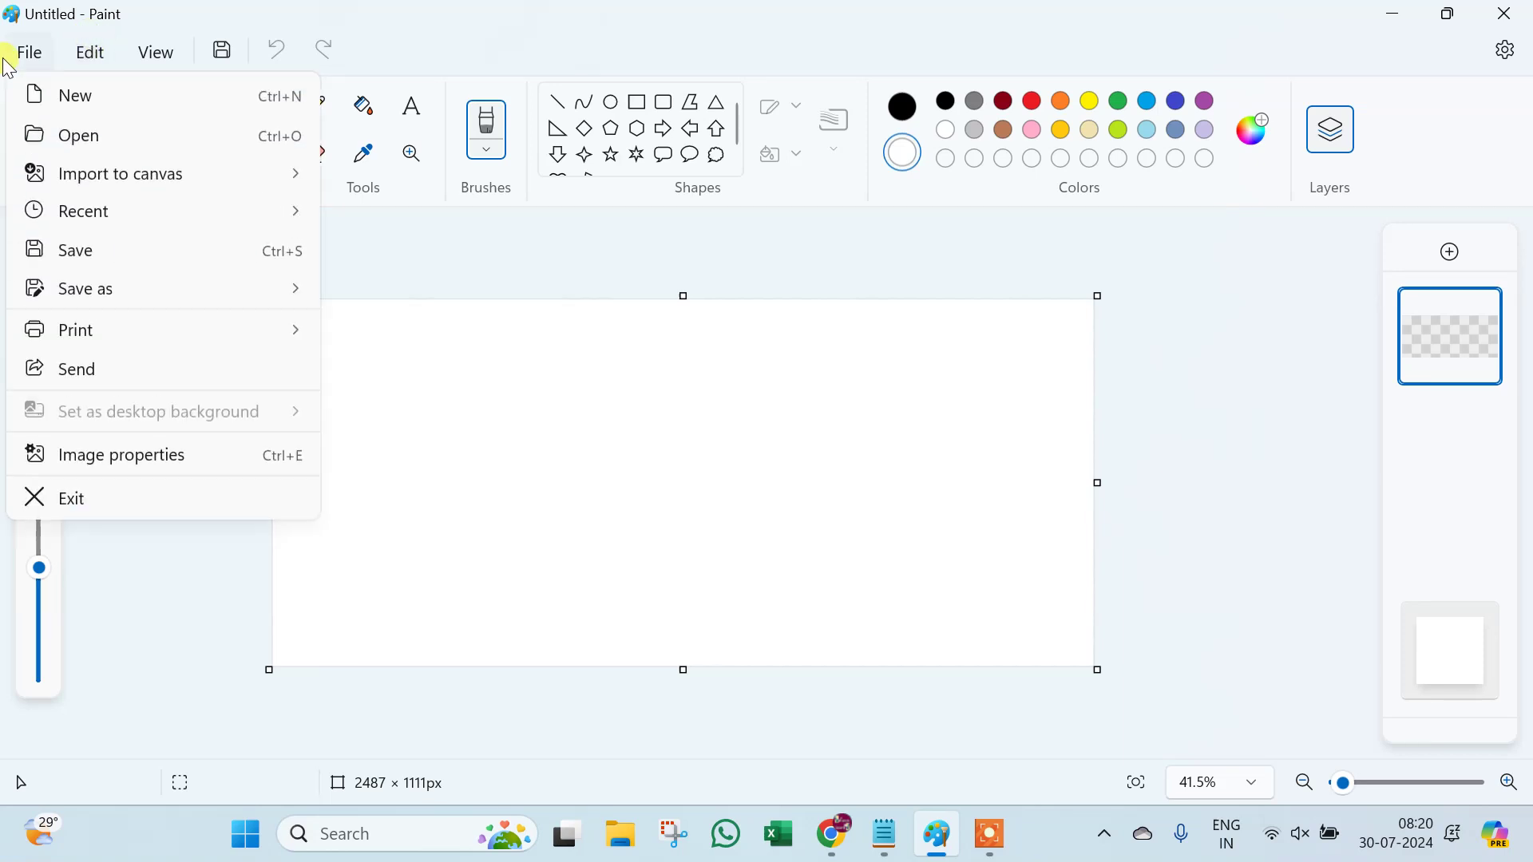
click(96, 452)
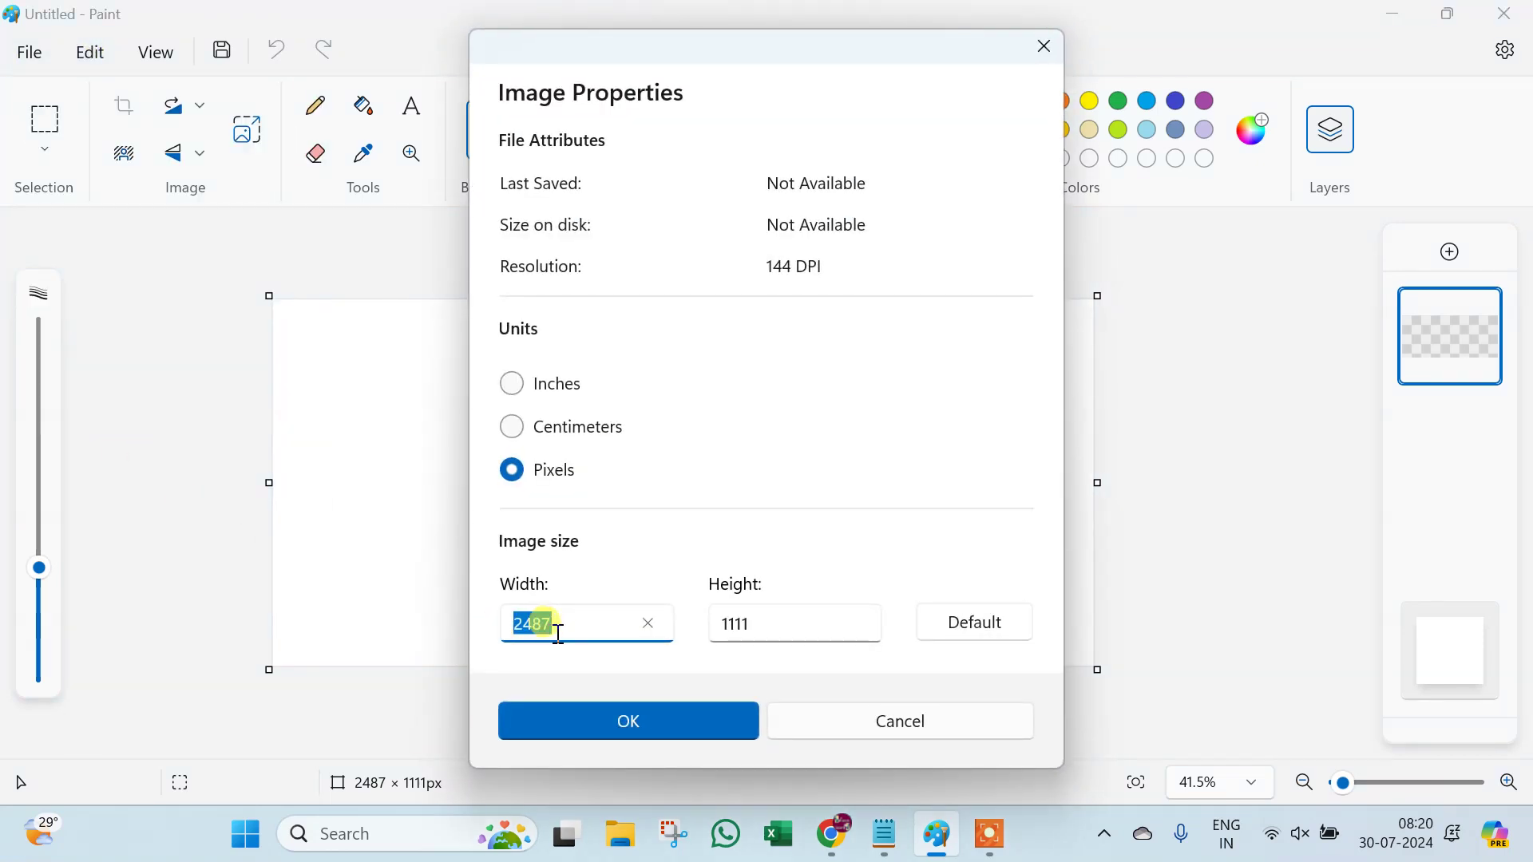
text(1920)
key(Tab)
text(1)
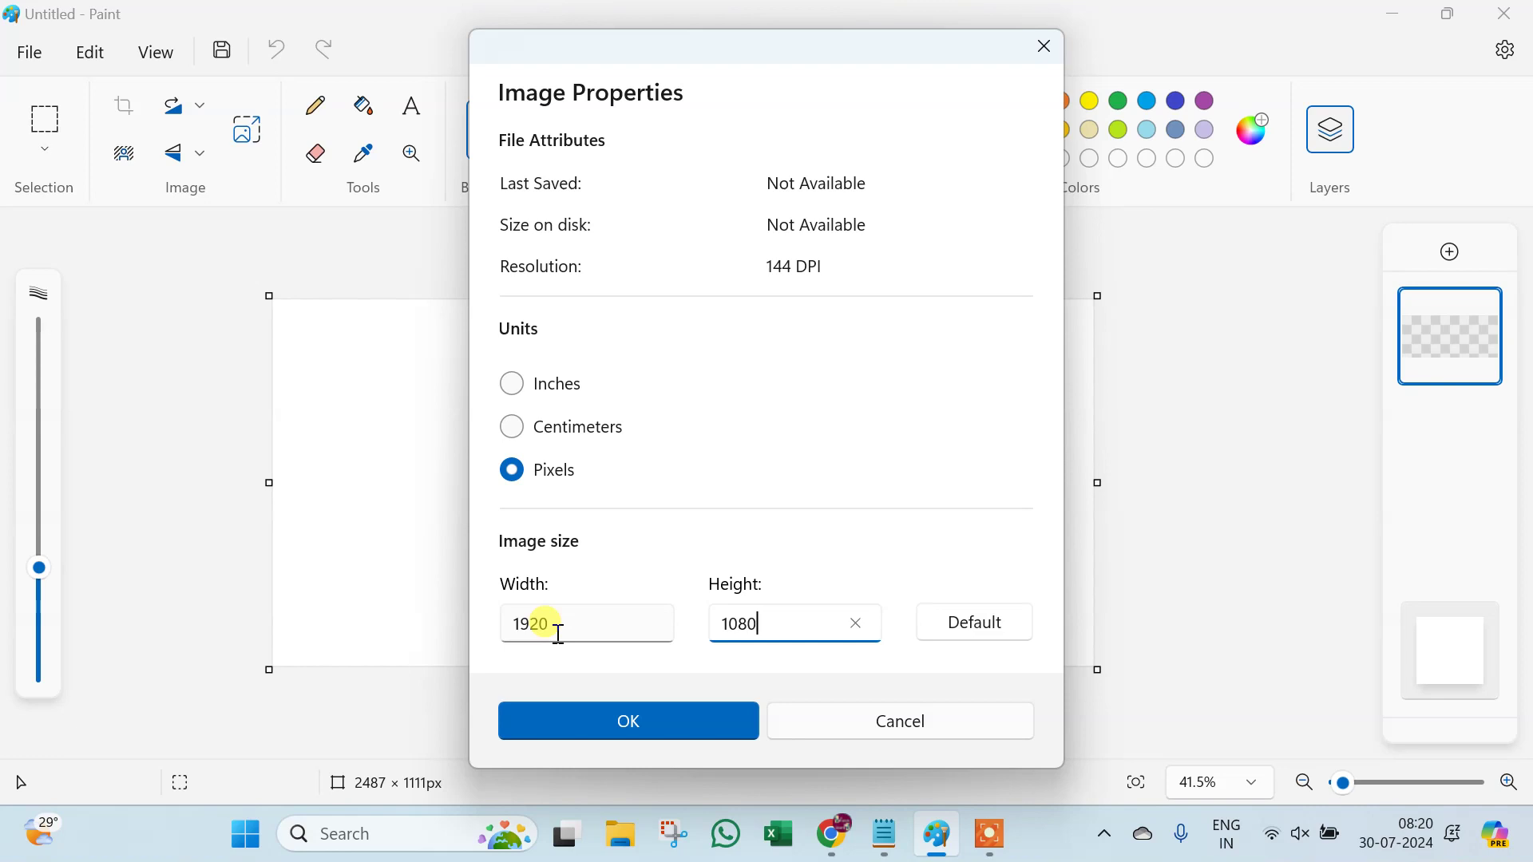
click(593, 724)
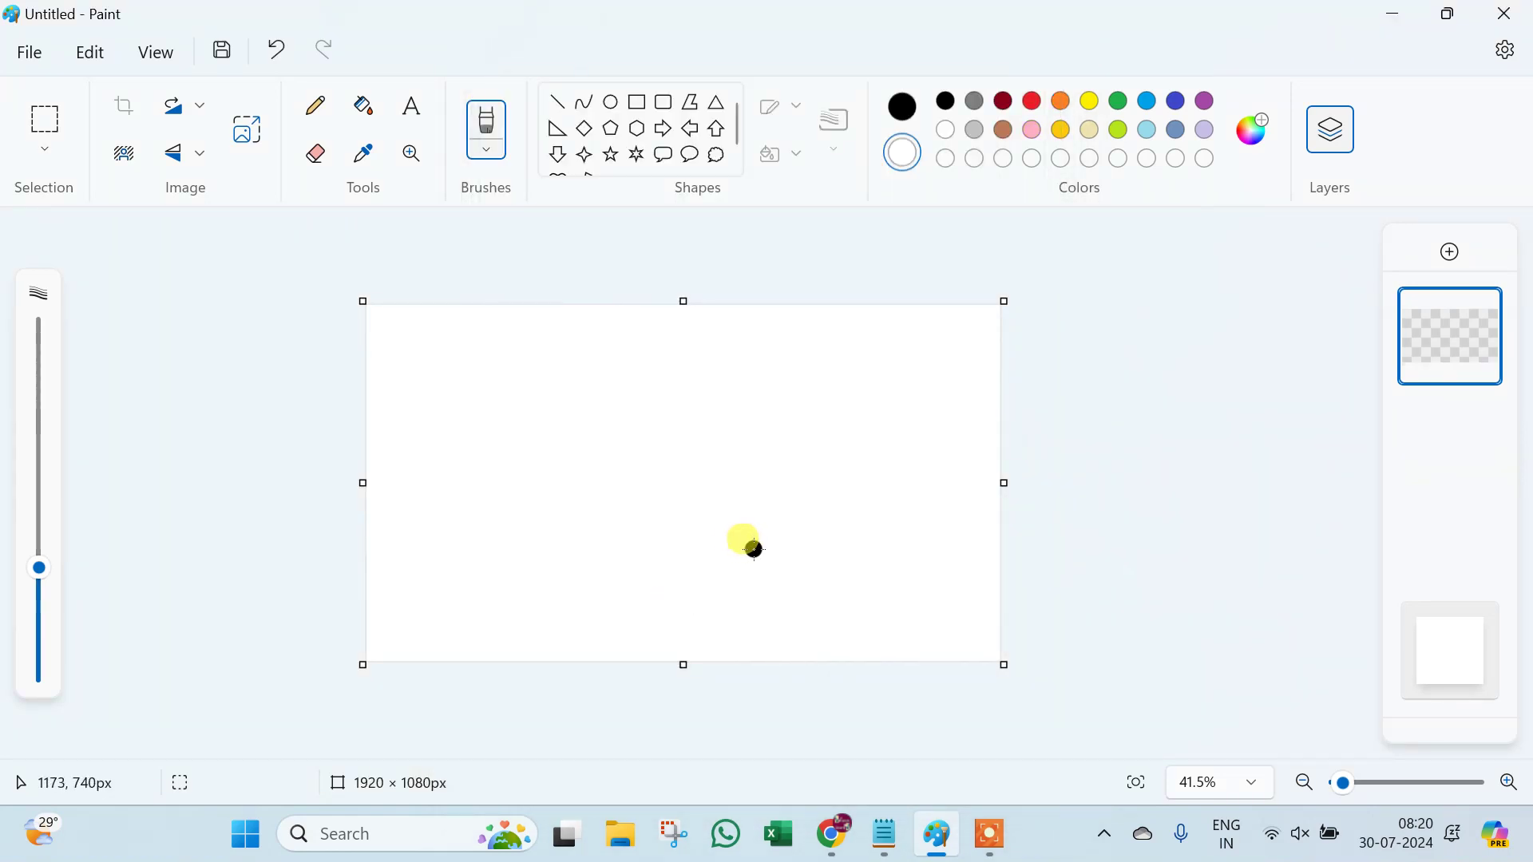
- Draw a black diagonal line from the canvas's lower-left corner to its upper-right edge and fill the area above it black
scroll(754, 550, up, 1)
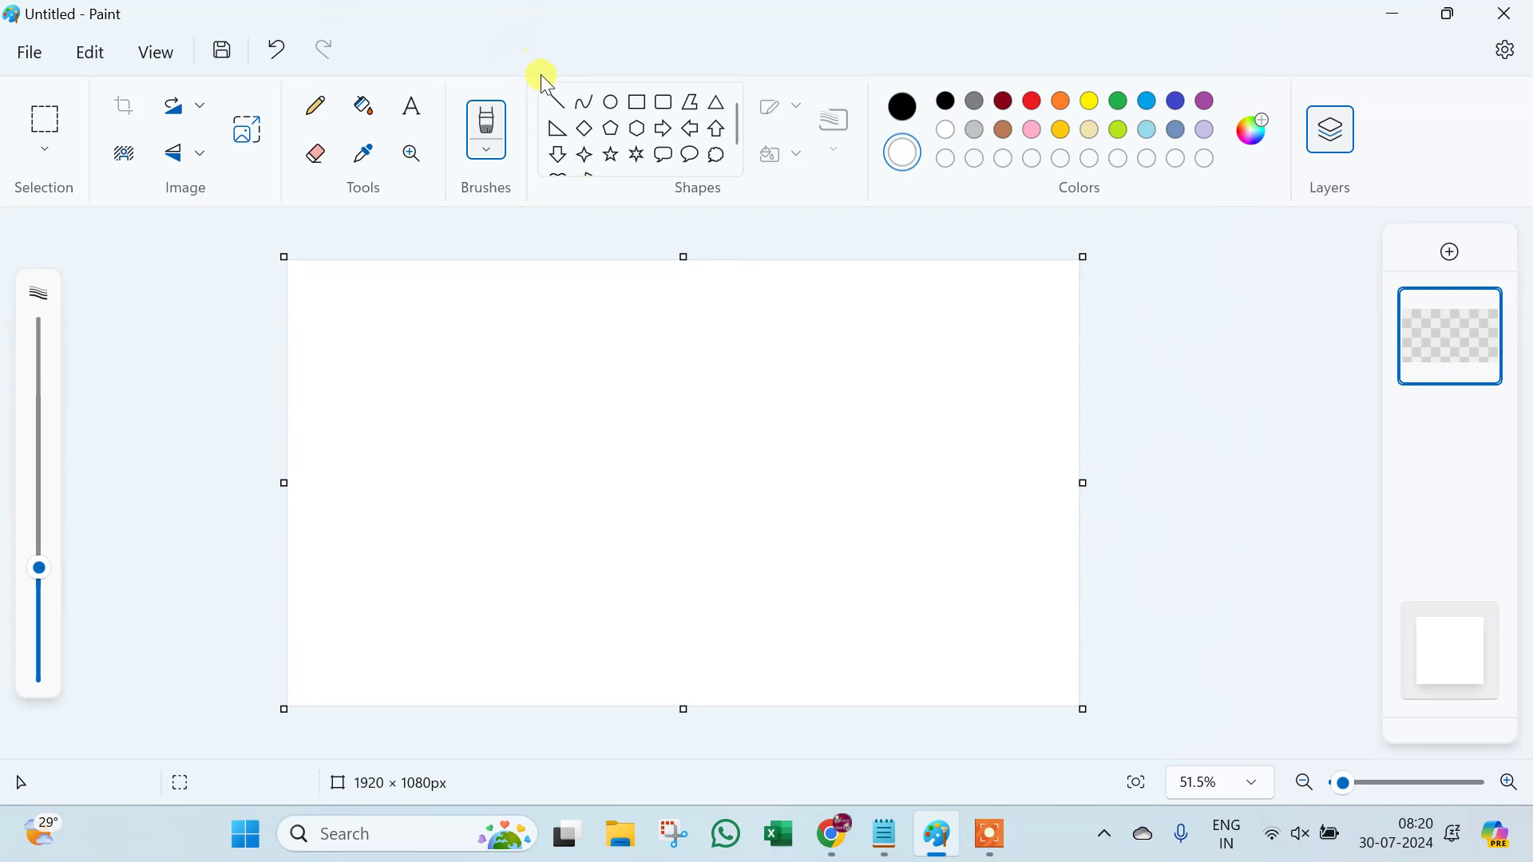
click(559, 102)
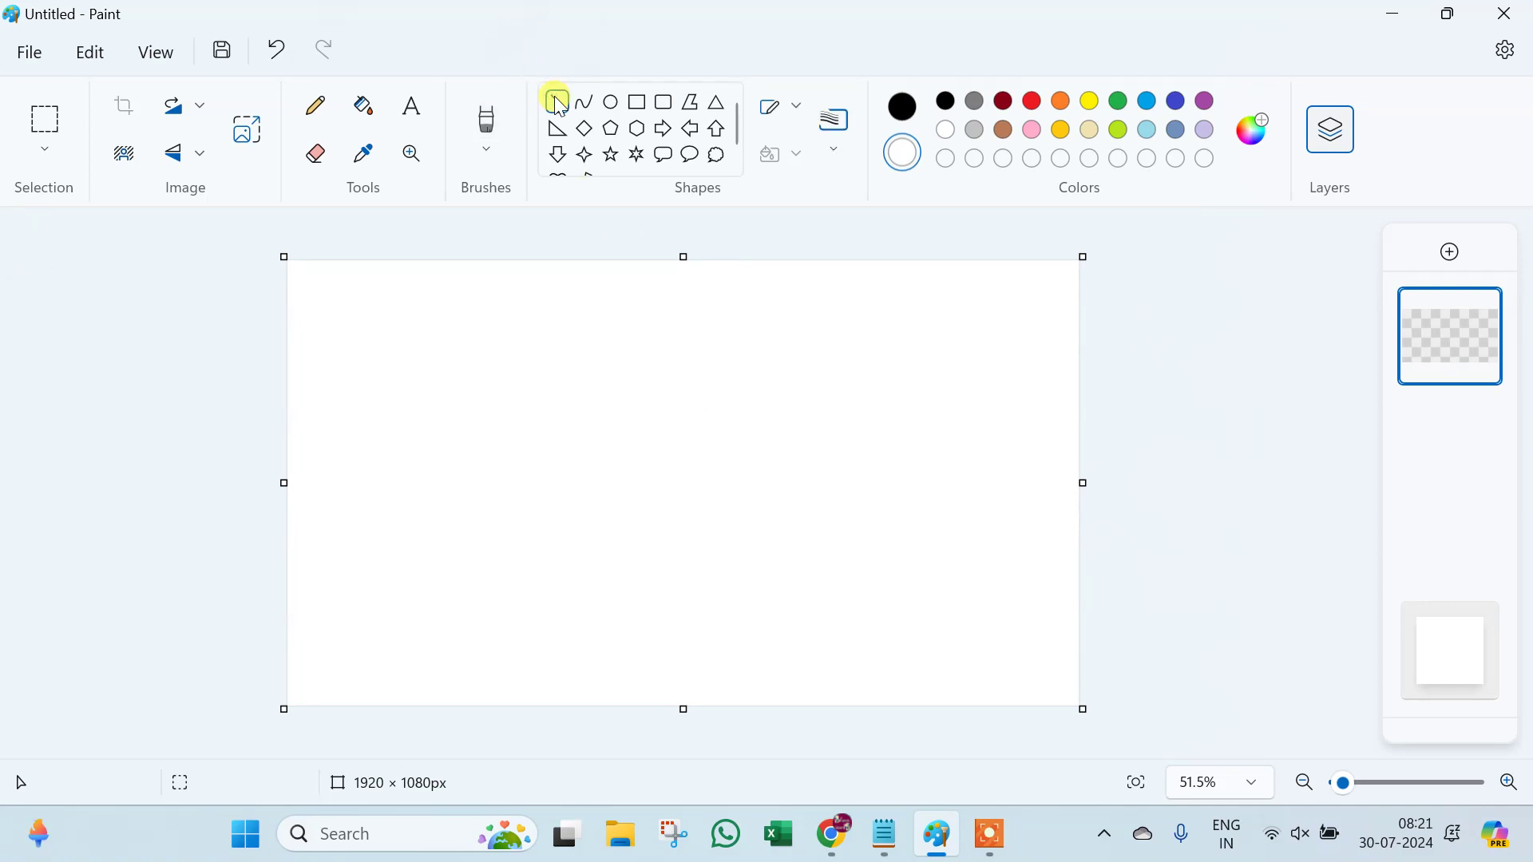
click(903, 106)
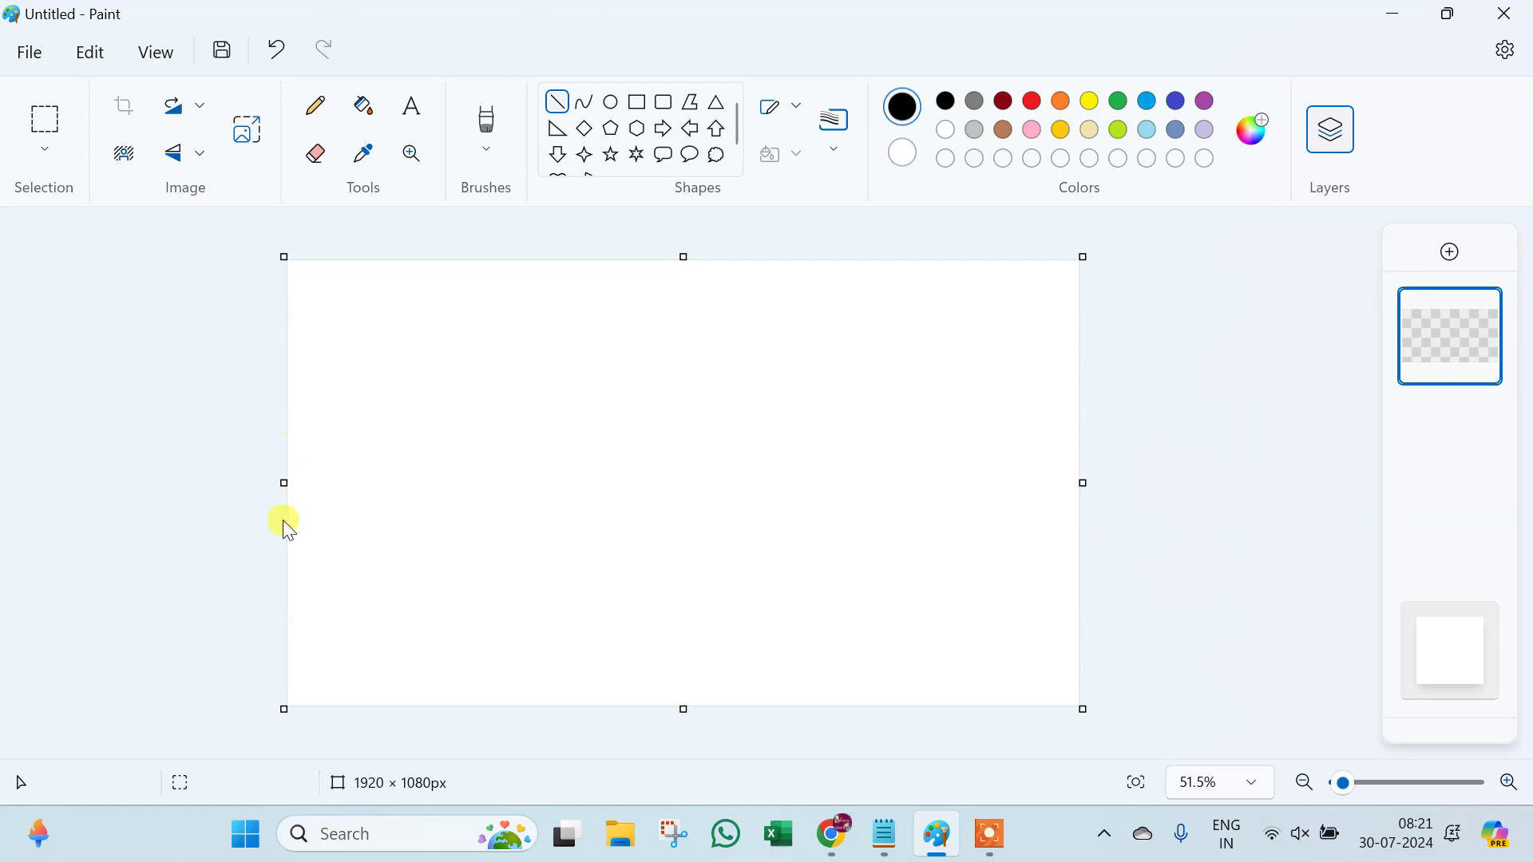
drag(290, 569, 1162, 232)
click(575, 517)
drag(272, 567, 270, 733)
click(363, 105)
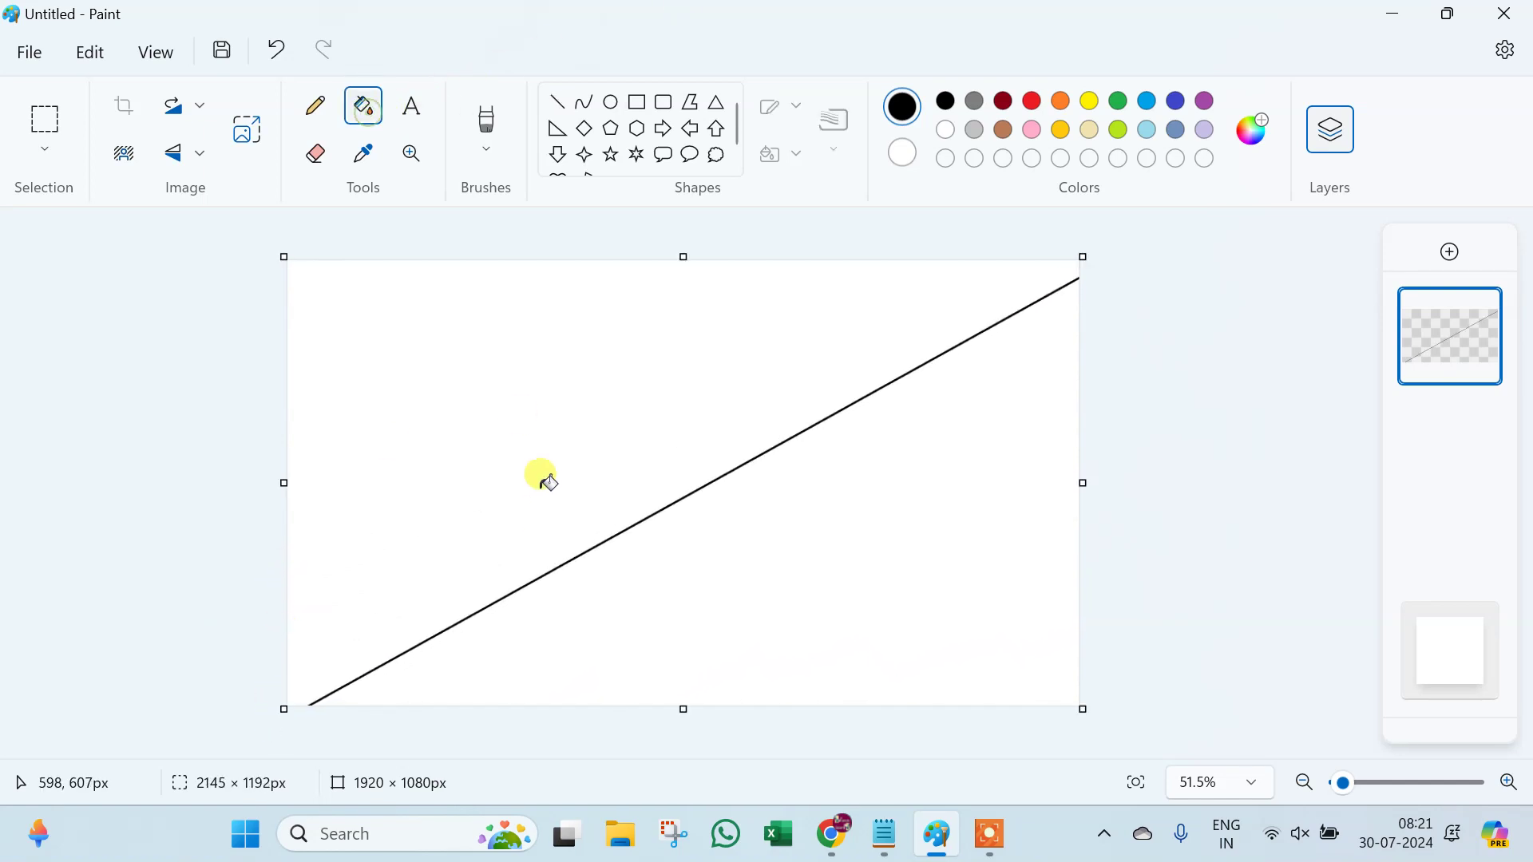
click(531, 423)
- Draw an orange diagonal line across the lower-right part of the white area, extending it past the canvas's bottom and right edges
click(557, 101)
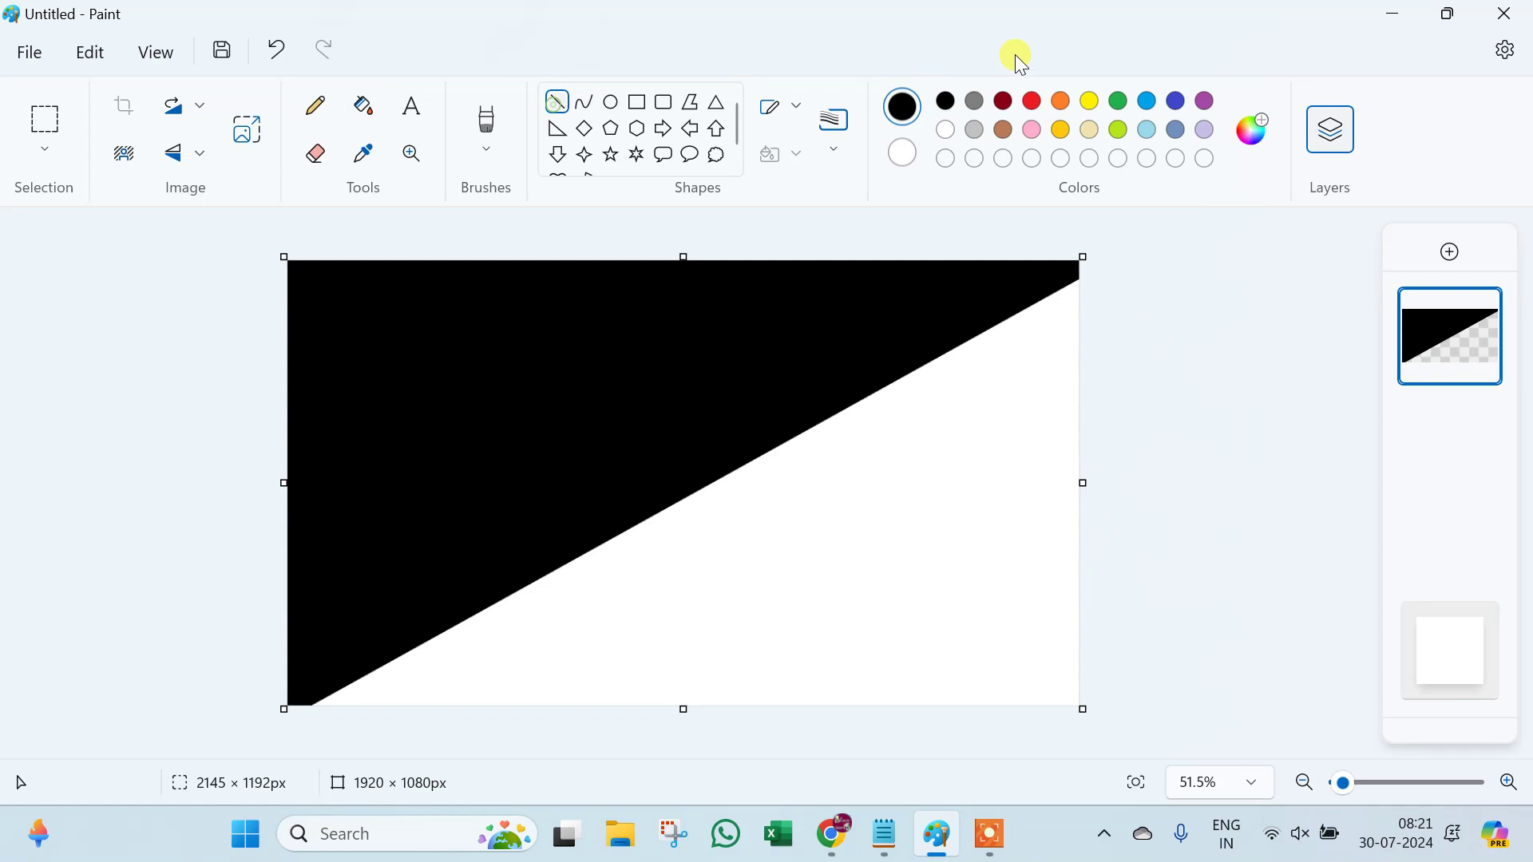
click(1059, 102)
drag(887, 660, 1214, 418)
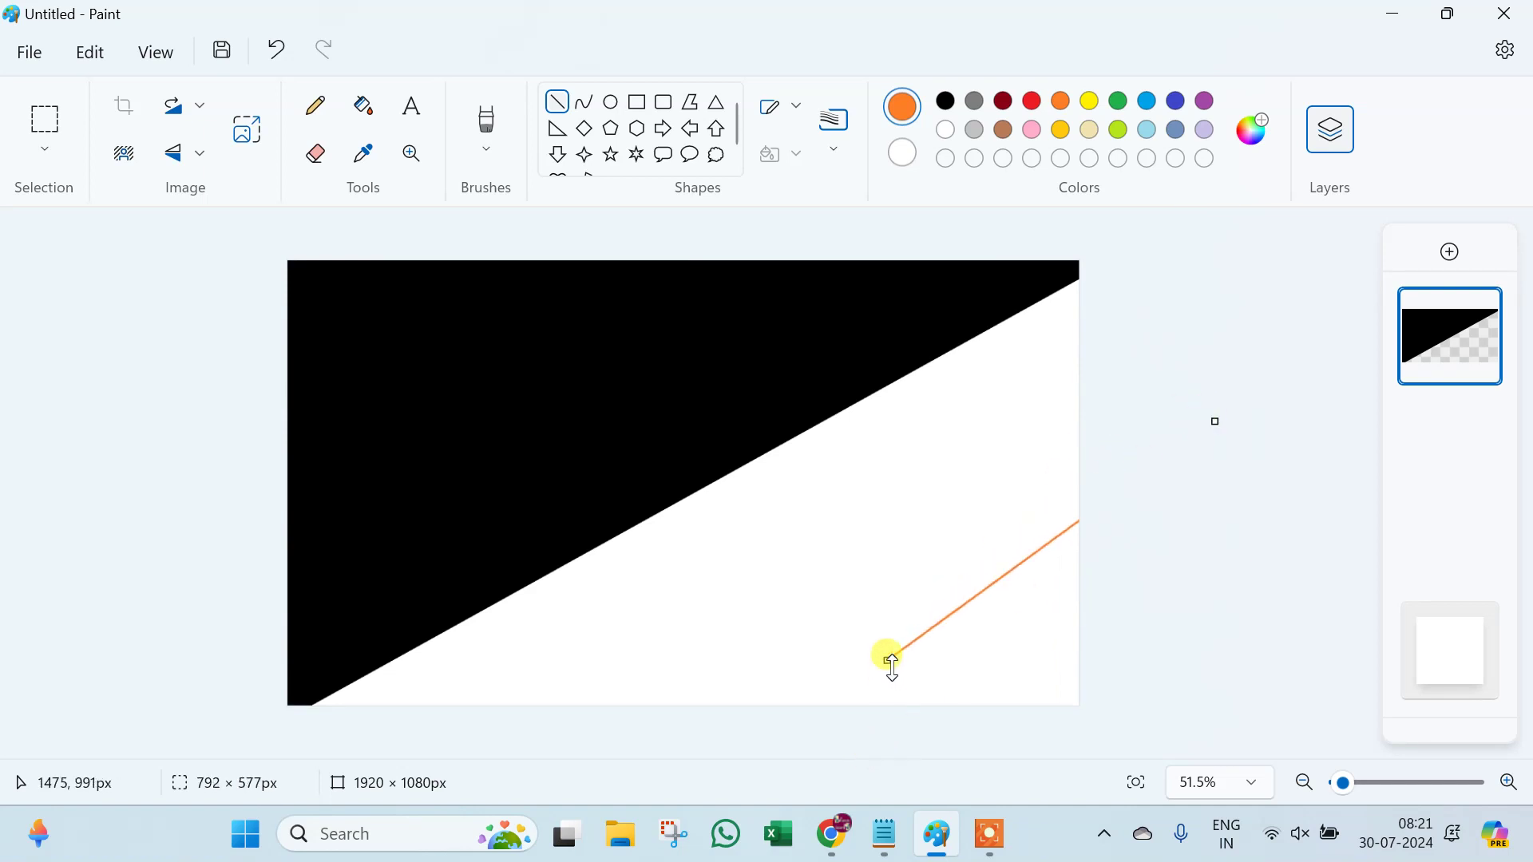
drag(888, 660, 757, 746)
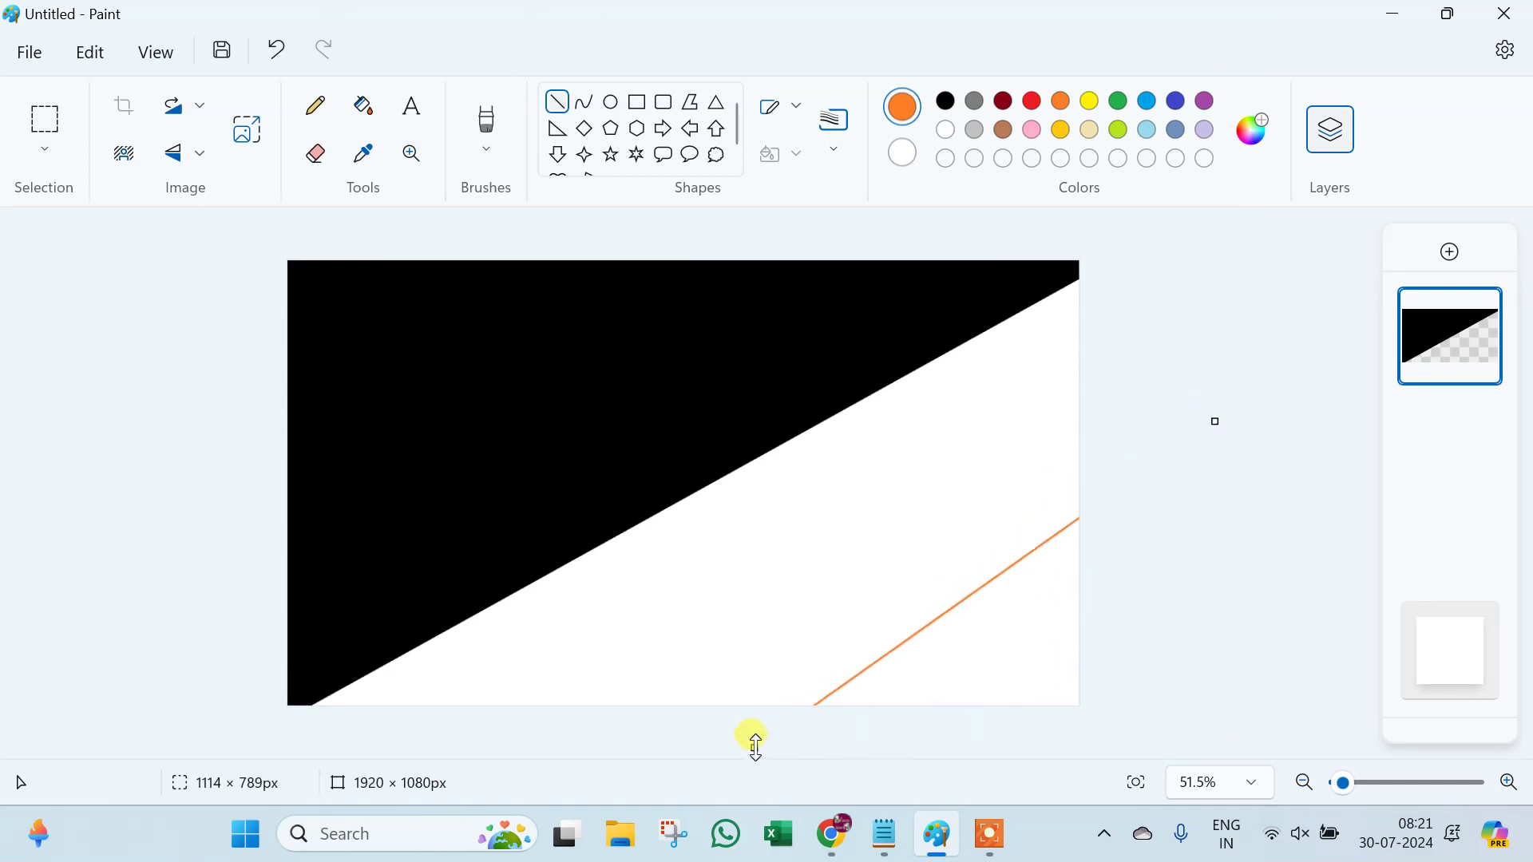
- Fill the band between the two diagonals with orange and the remaining lower-right corner with yellow
click(363, 106)
click(819, 563)
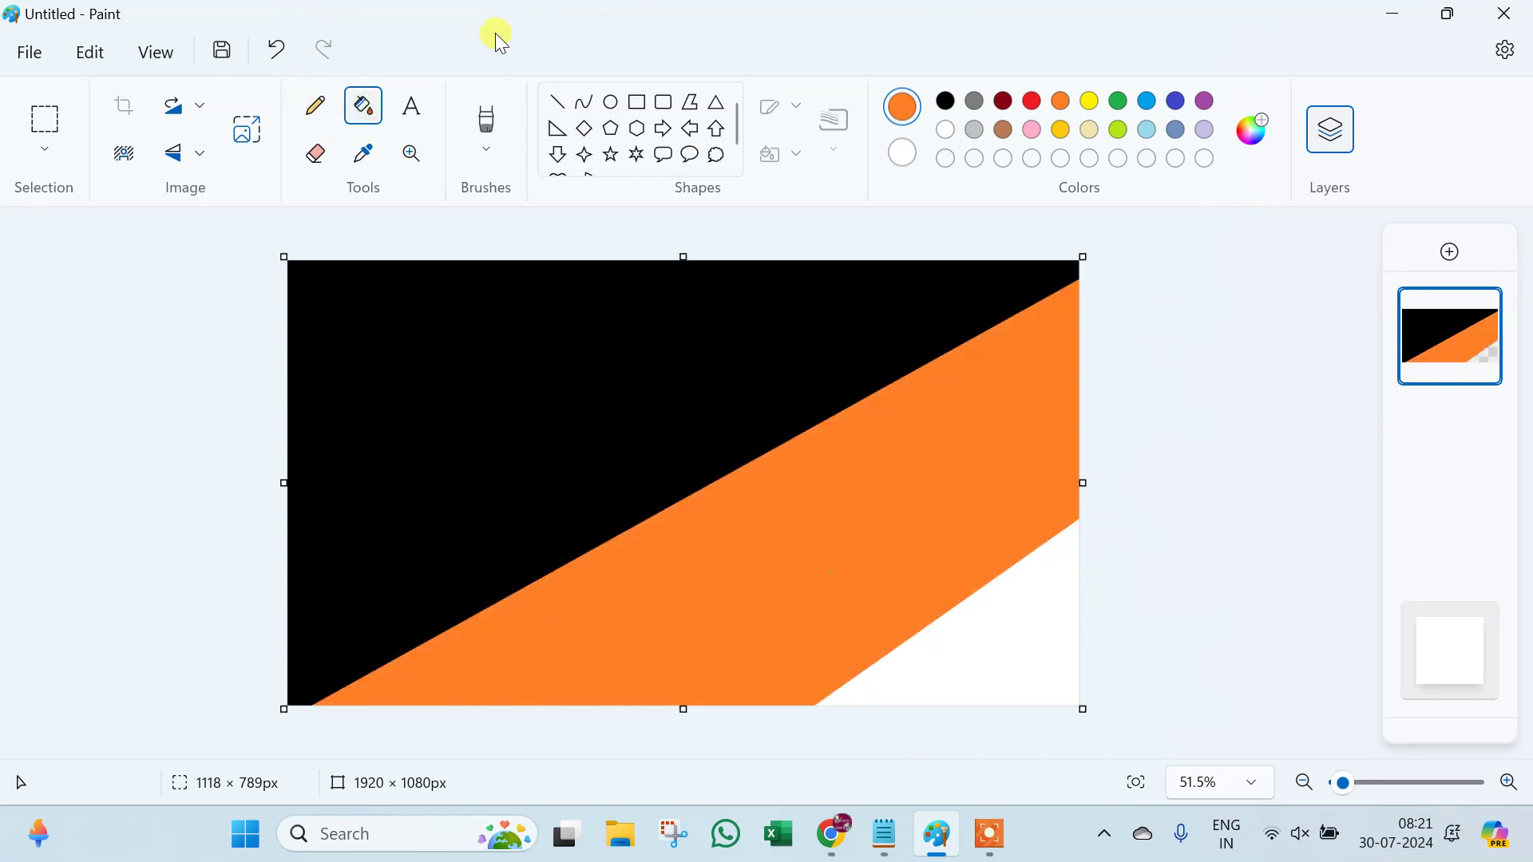
click(1089, 102)
click(1021, 637)
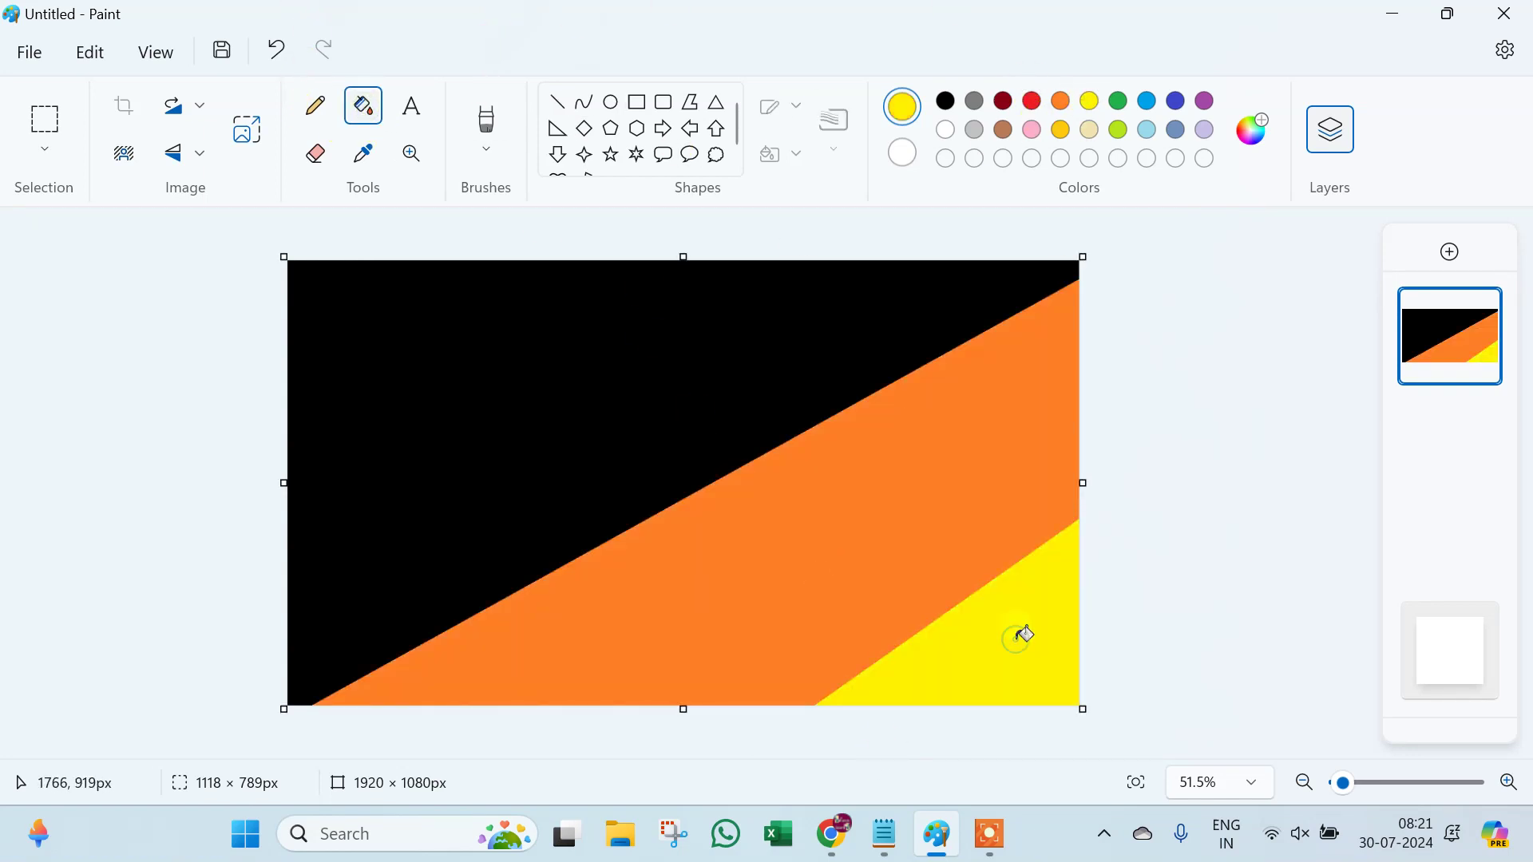
- Resize the image horizontally to 1 pixel with the aspect ratio unlocked
click(248, 127)
click(783, 294)
click(763, 382)
click(674, 382)
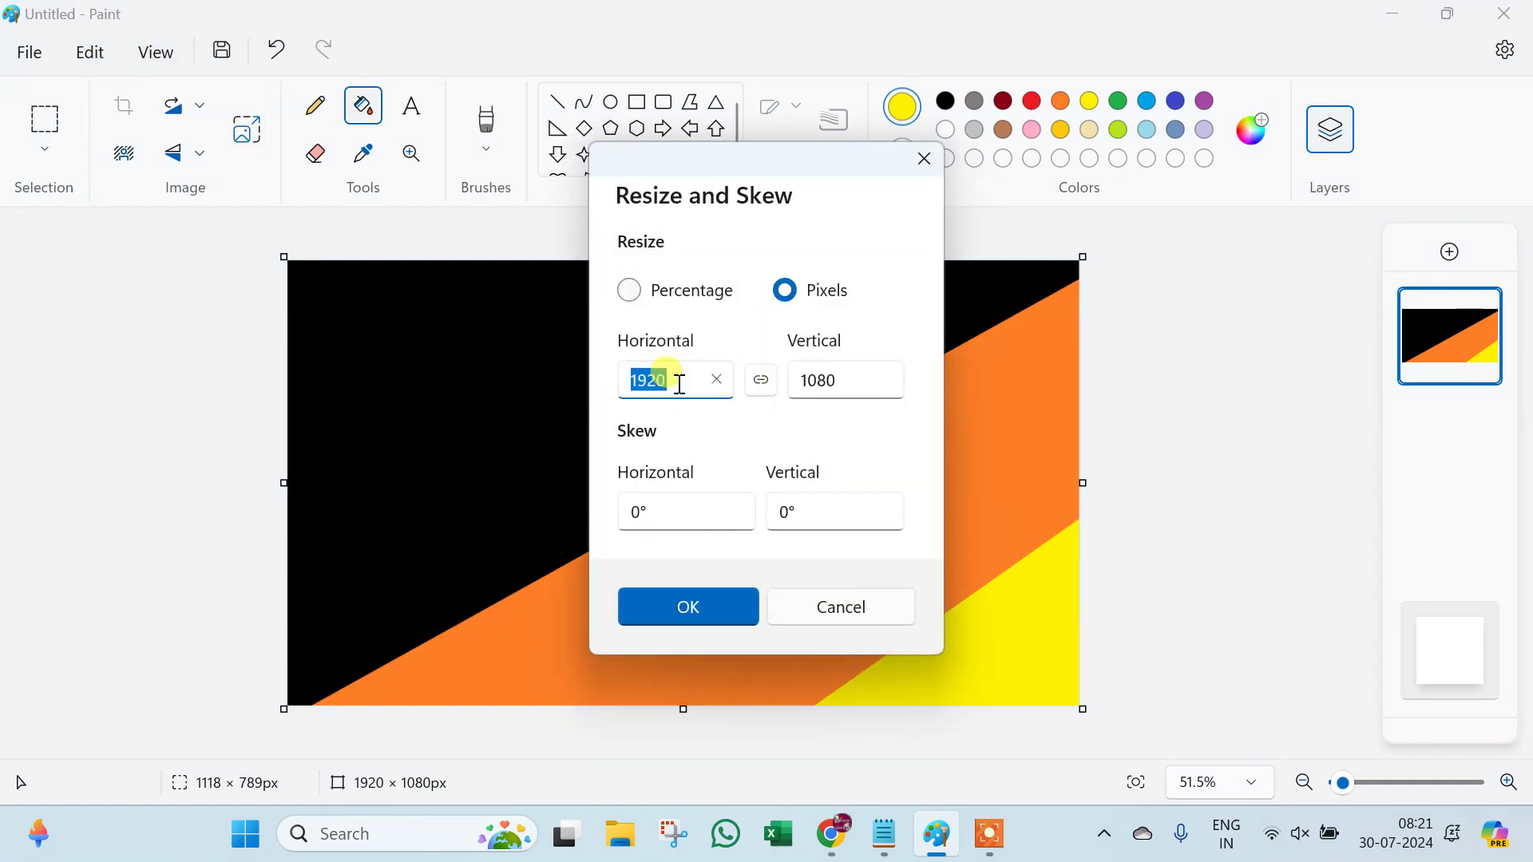
text(1)
click(687, 600)
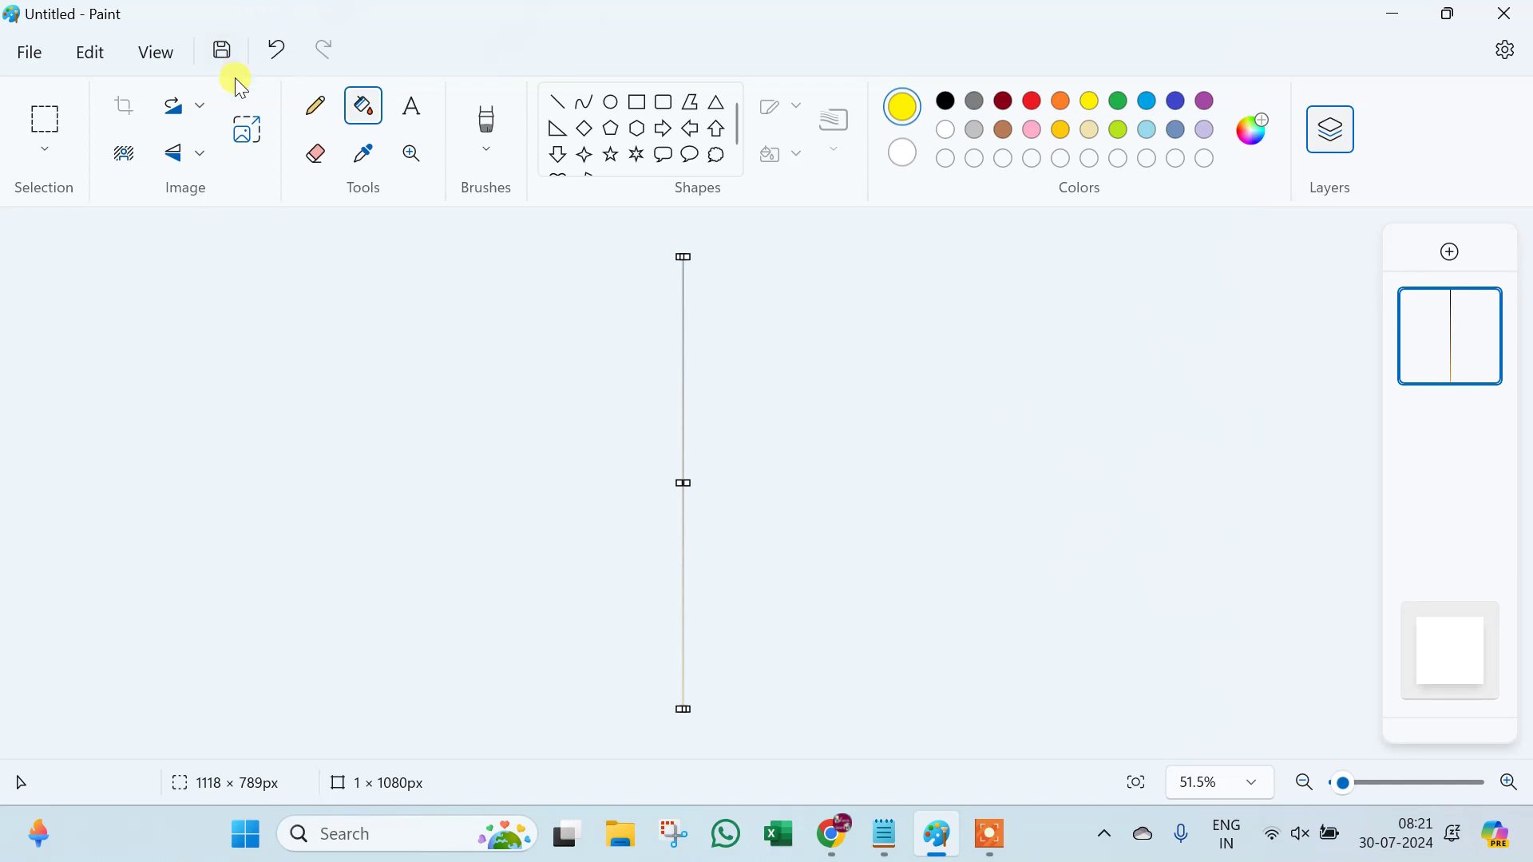
- Resize the image horizontally back to 1920 pixels to stretch the colours into a vertical gradient
click(247, 140)
click(800, 296)
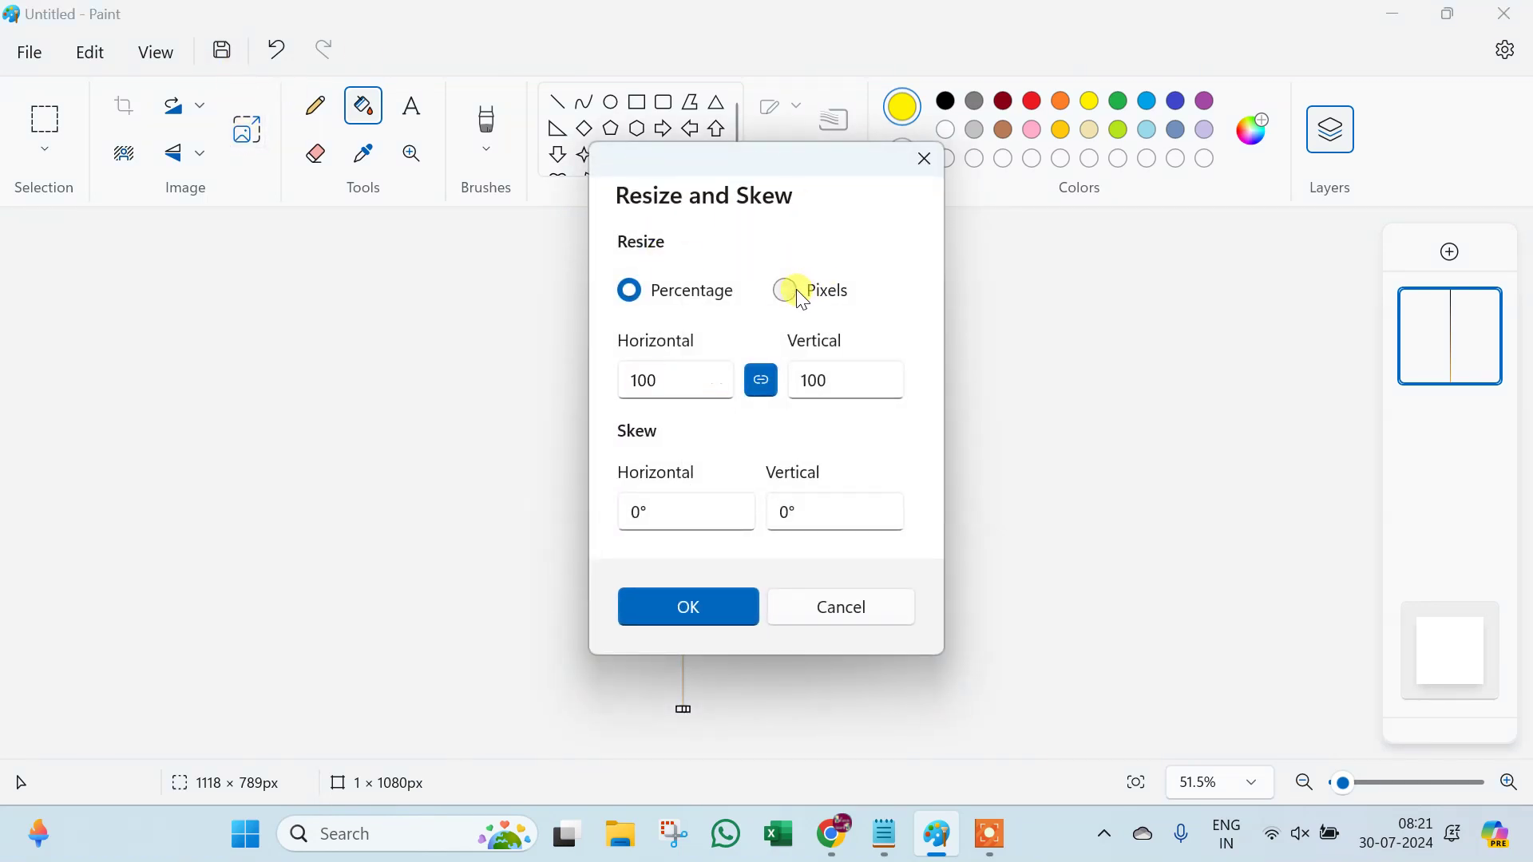
click(693, 389)
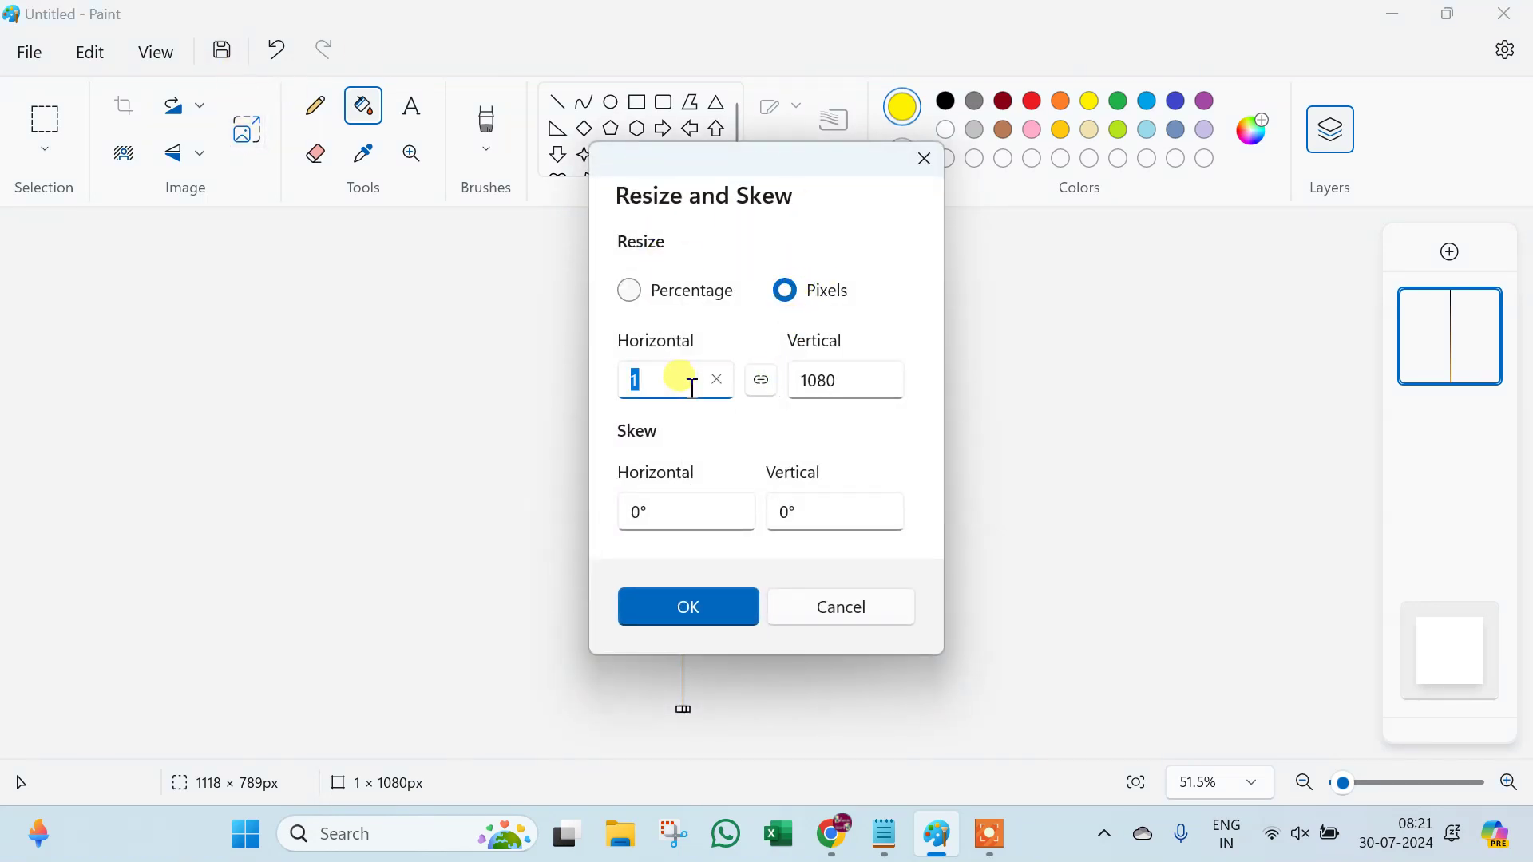
key(BackSpace)
text(1920)
click(708, 606)
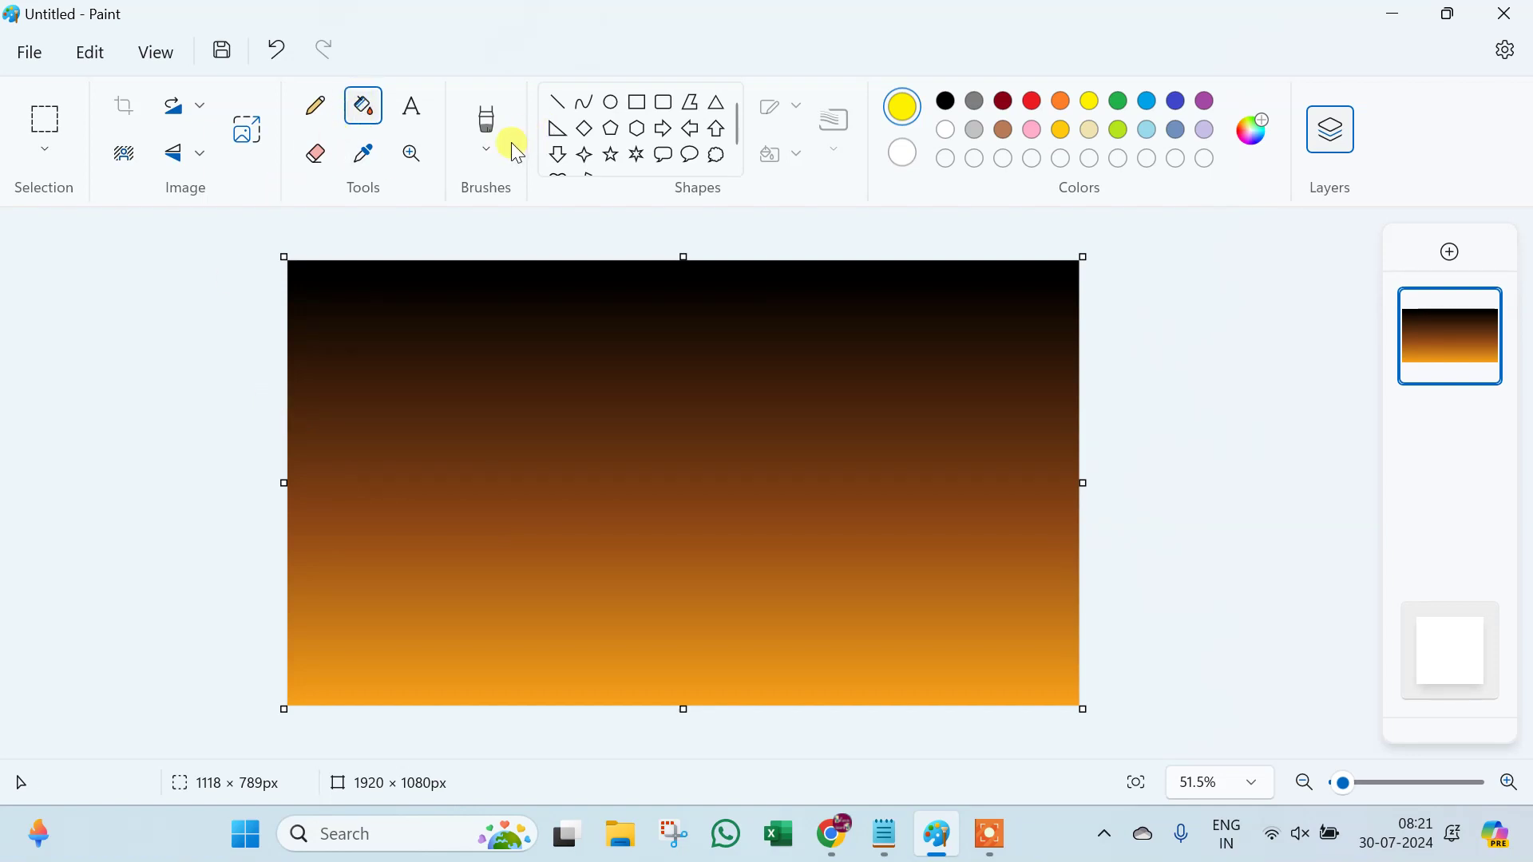
- Set up the Crayon brush with black as both colours and a stroke size well above 102 px
click(488, 150)
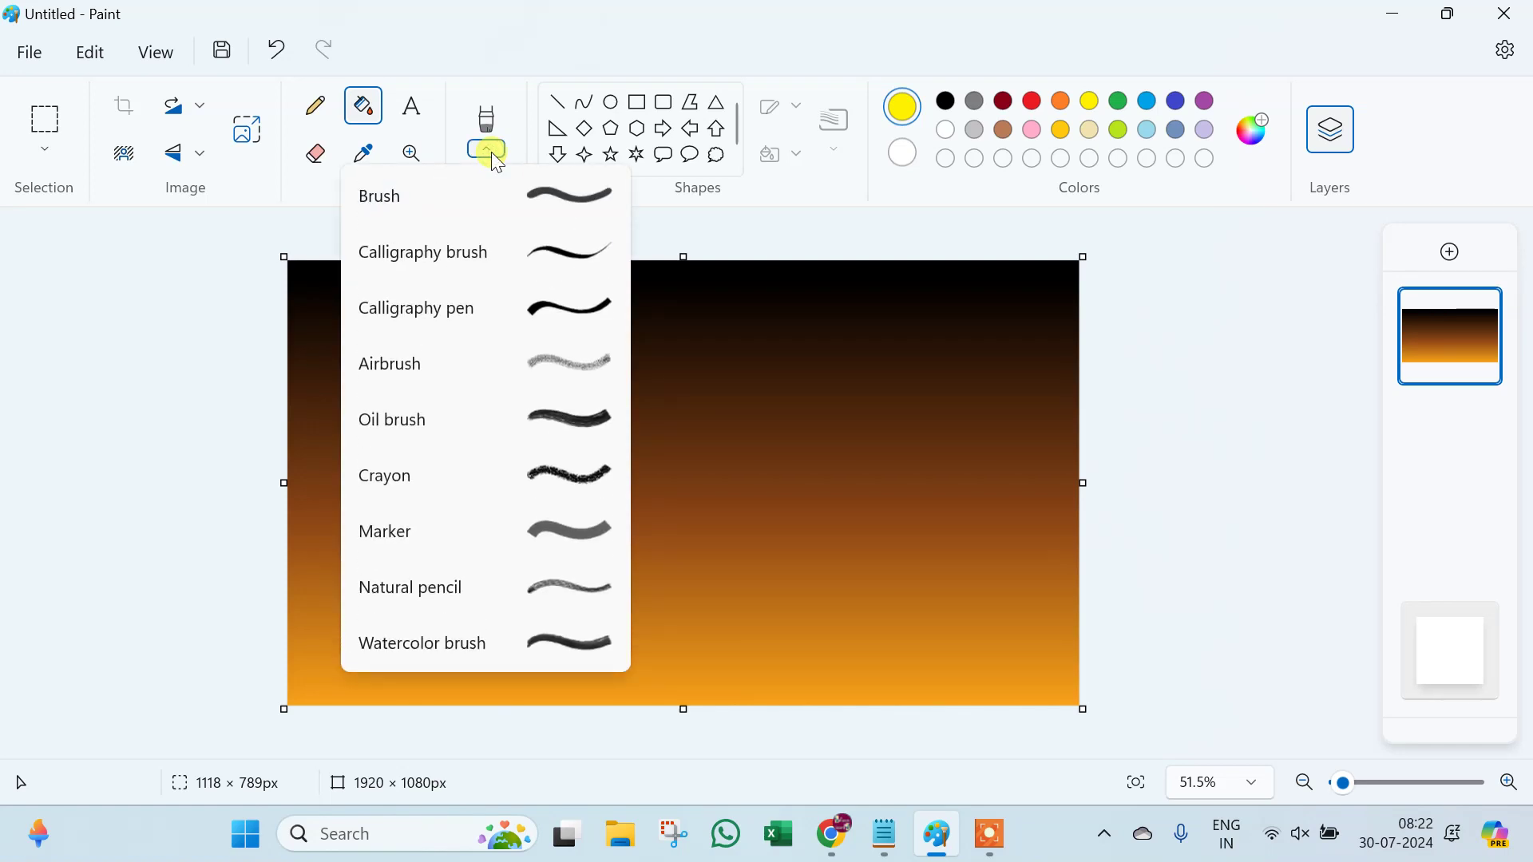
click(563, 484)
click(951, 97)
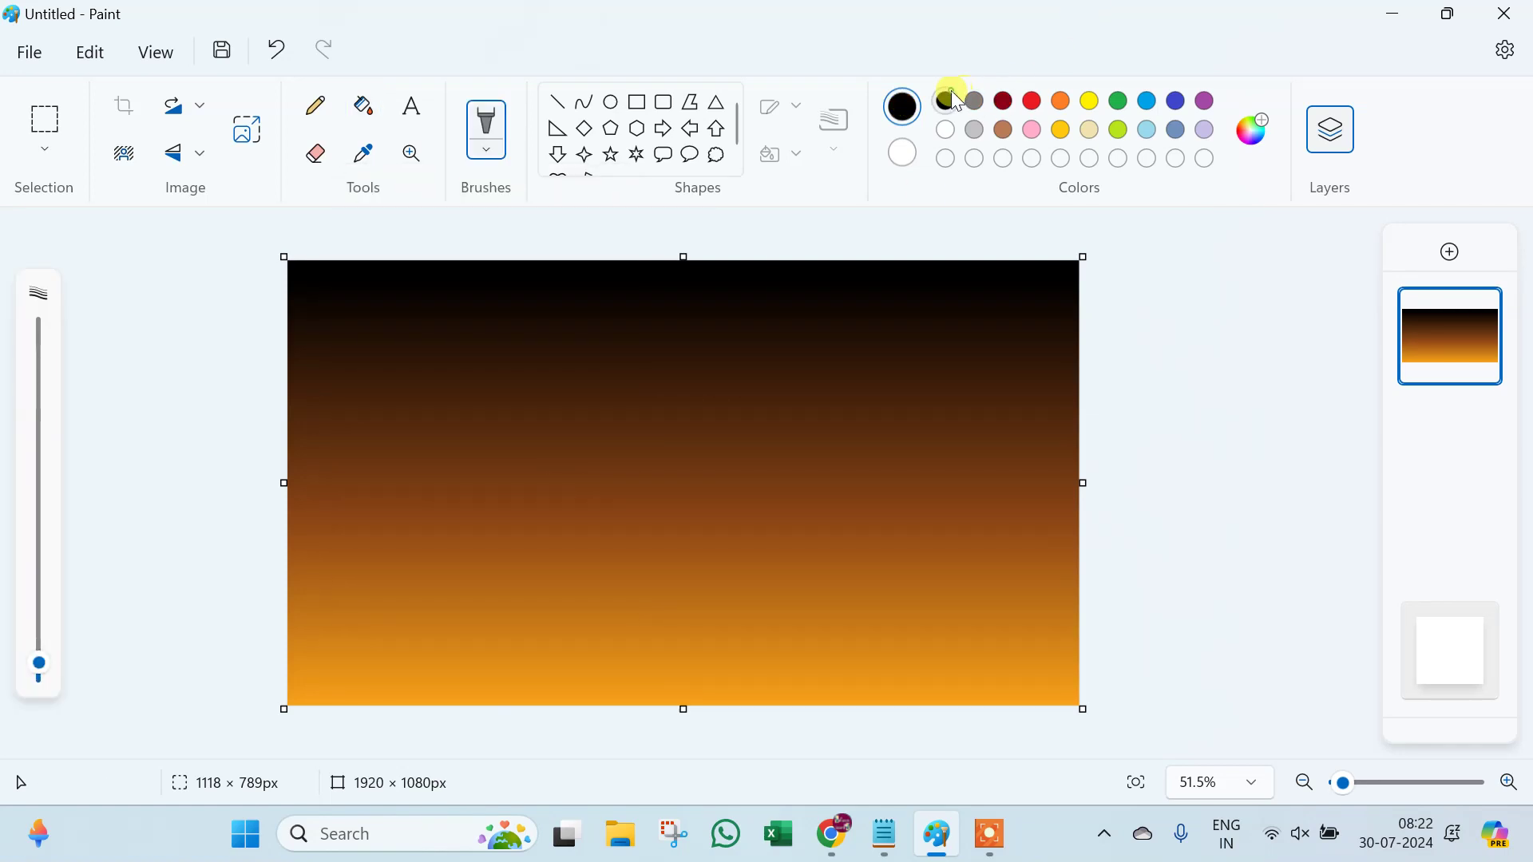
click(902, 154)
click(945, 102)
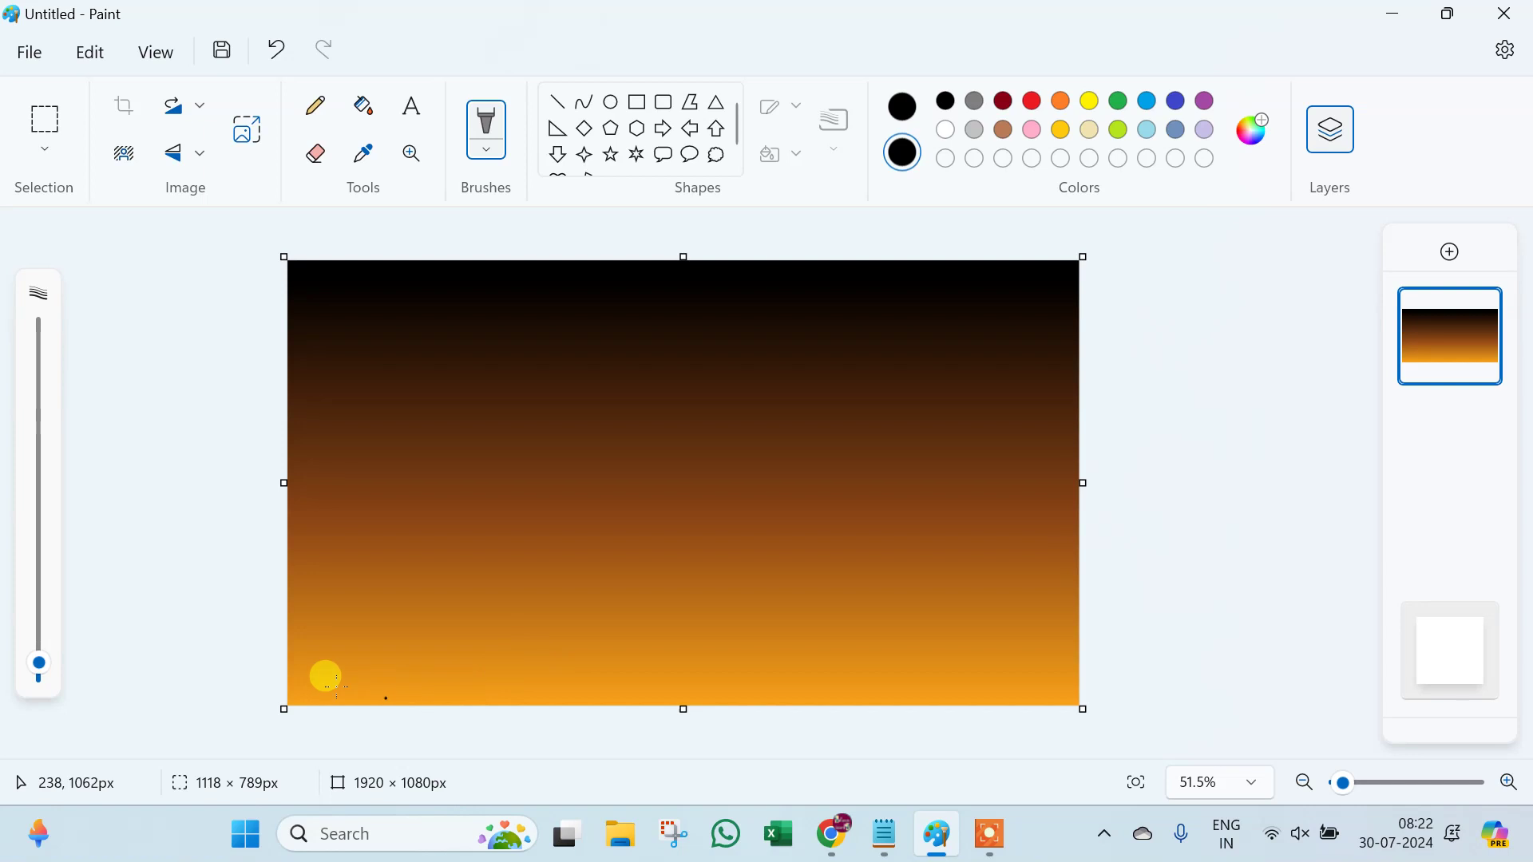
drag(40, 665, 54, 491)
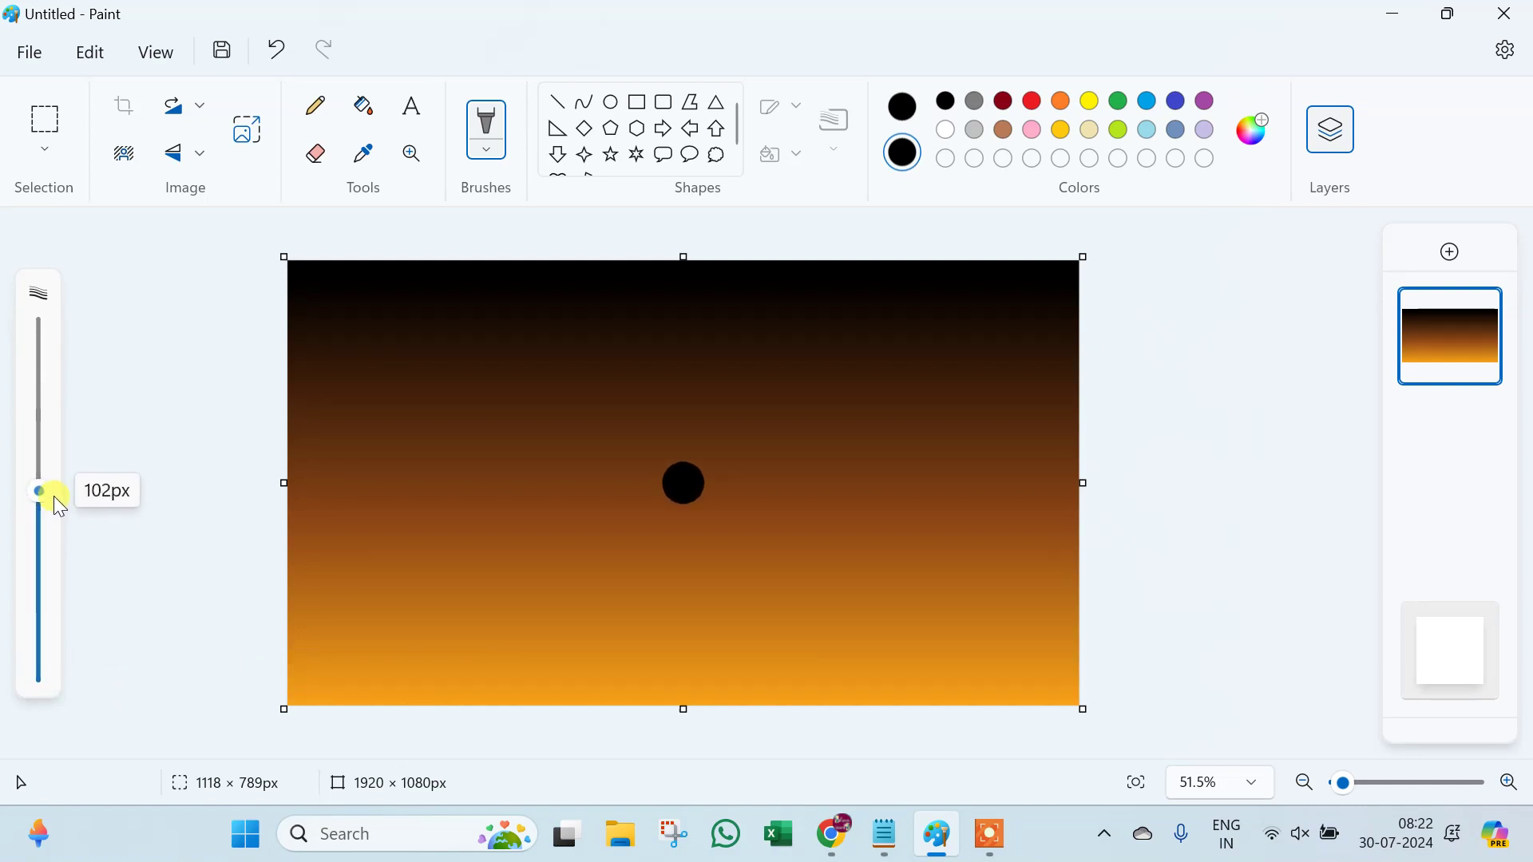
drag(40, 495, 40, 402)
- Paint a rough black bush silhouette along the canvas's bottom edge, higher towards the left, undoing unwanted strokes
click(329, 668)
mouse_move(329, 668)
mouse_down()
mouse_move(287, 667)
mouse_move(394, 697)
mouse_move(494, 646)
mouse_move(588, 672)
mouse_move(895, 661)
mouse_move(1141, 697)
mouse_move(493, 717)
mouse_move(406, 703)
mouse_move(521, 706)
mouse_up()
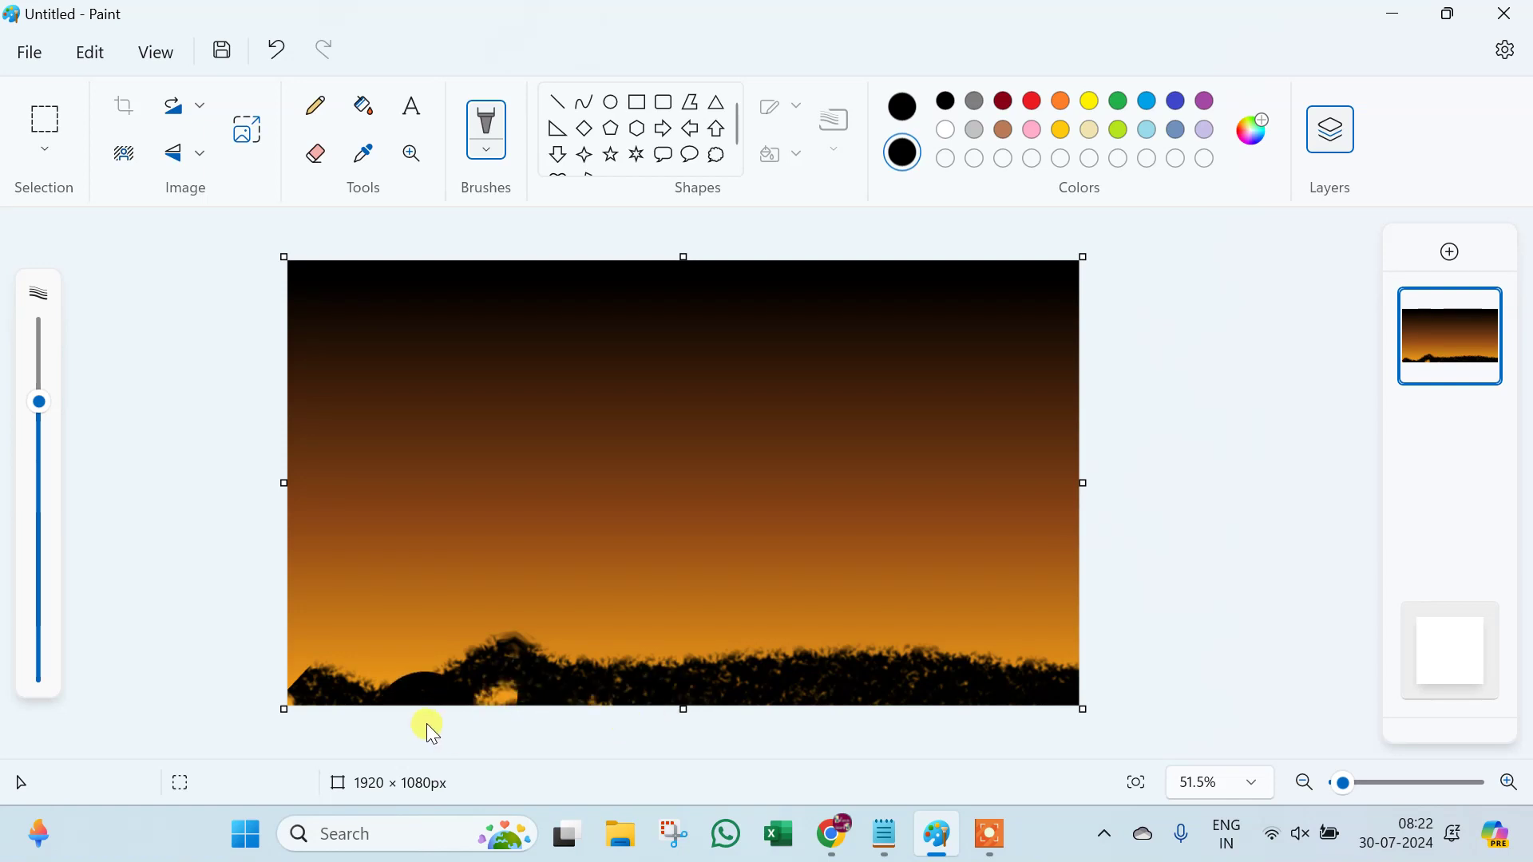
mouse_move(434, 666)
mouse_down()
mouse_move(484, 686)
mouse_move(497, 655)
mouse_up()
key(ctrl+z)
mouse_move(490, 711)
mouse_down()
mouse_move(388, 684)
mouse_move(625, 684)
mouse_up()
key(ctrl+z)
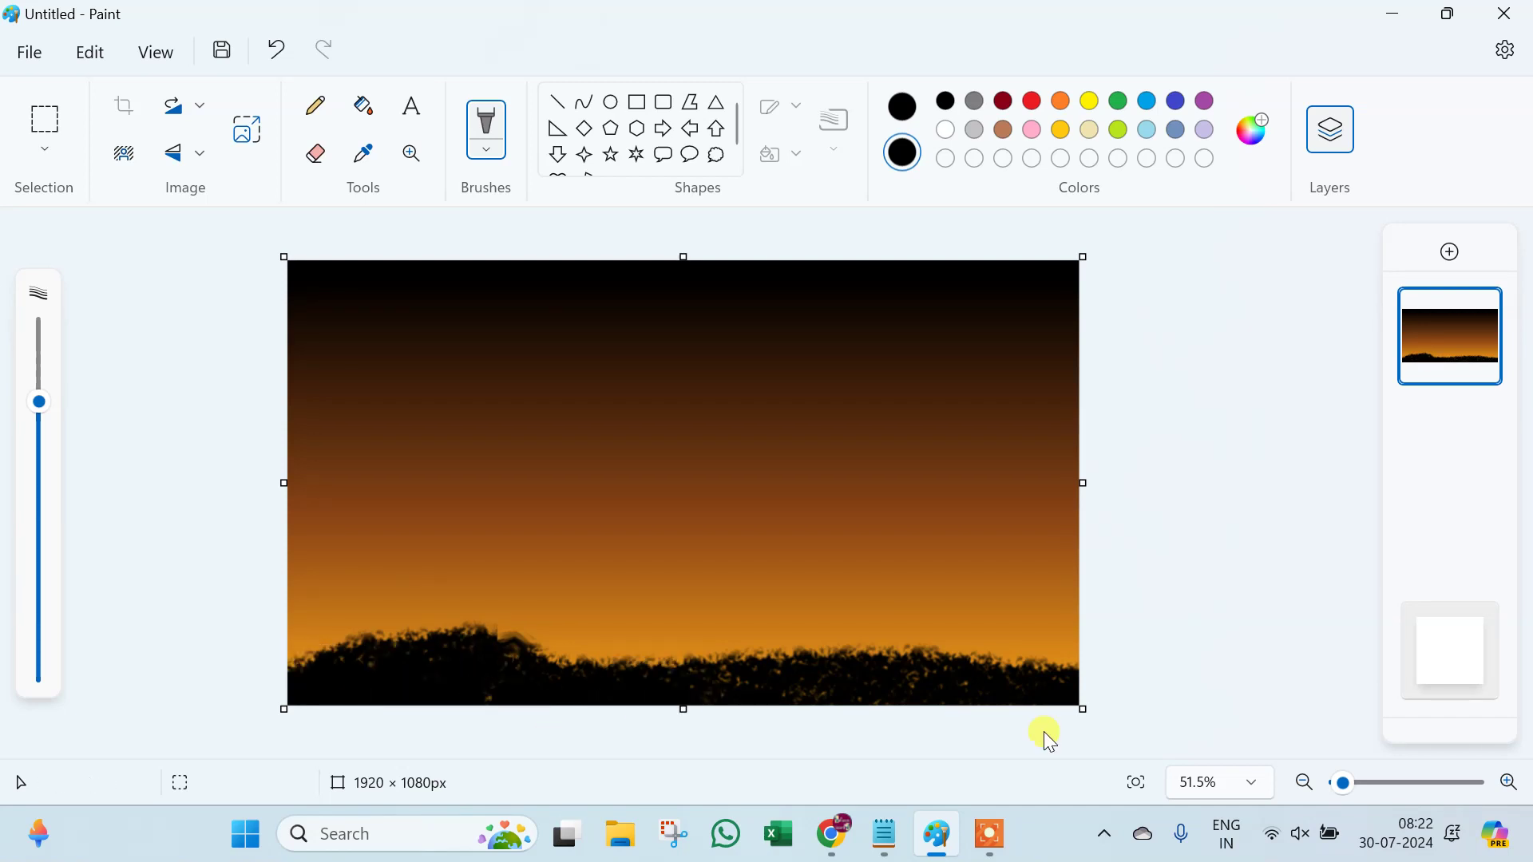
key(ctrl+z)
- Add a new layer and draw a solid white circle about 264 px across in the upper middle of the sky
click(1448, 252)
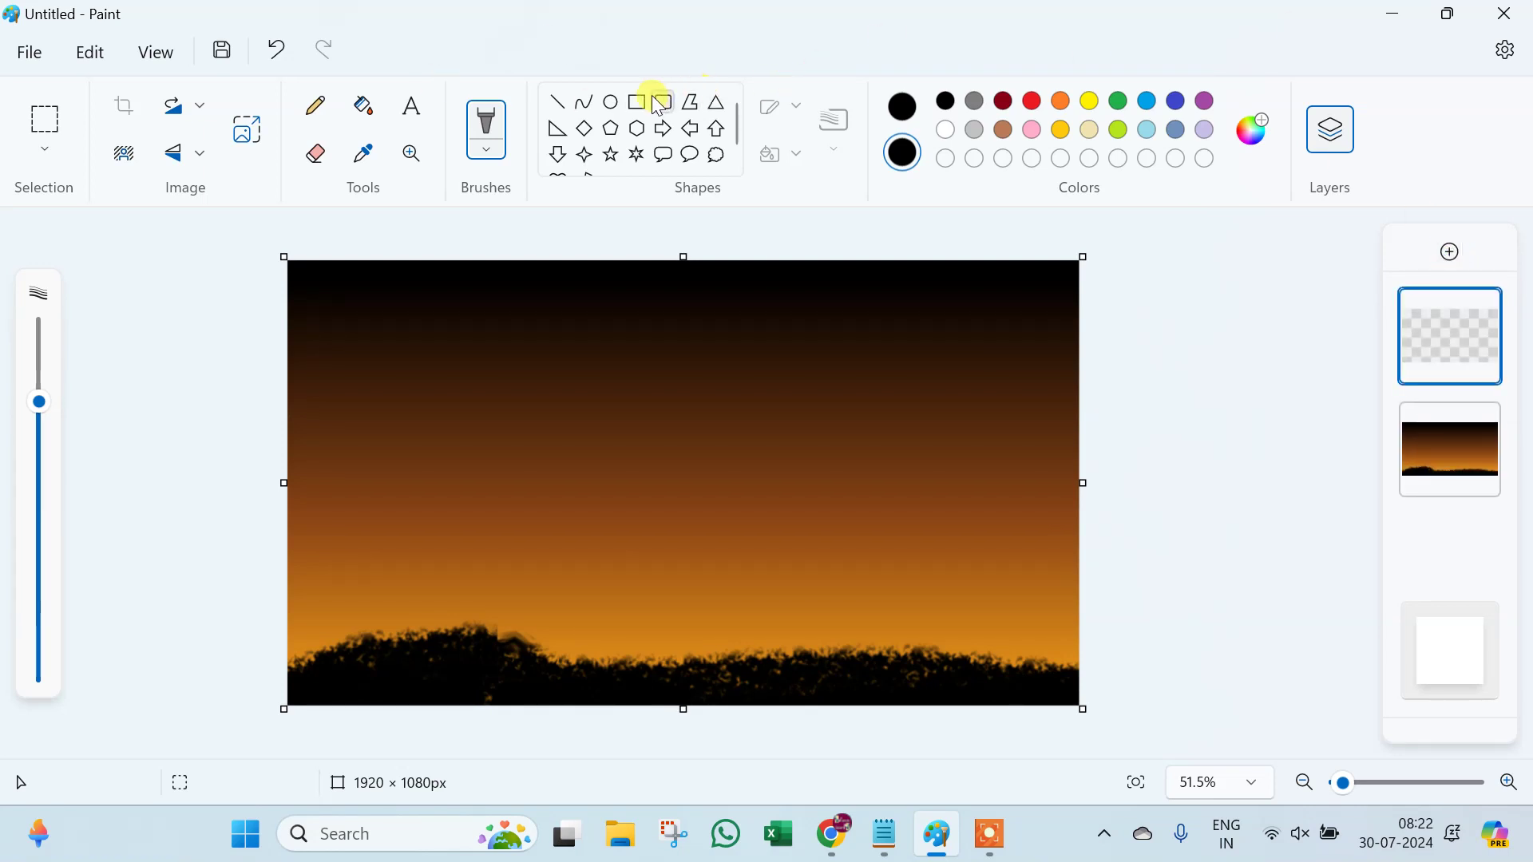
click(908, 100)
click(906, 152)
click(950, 133)
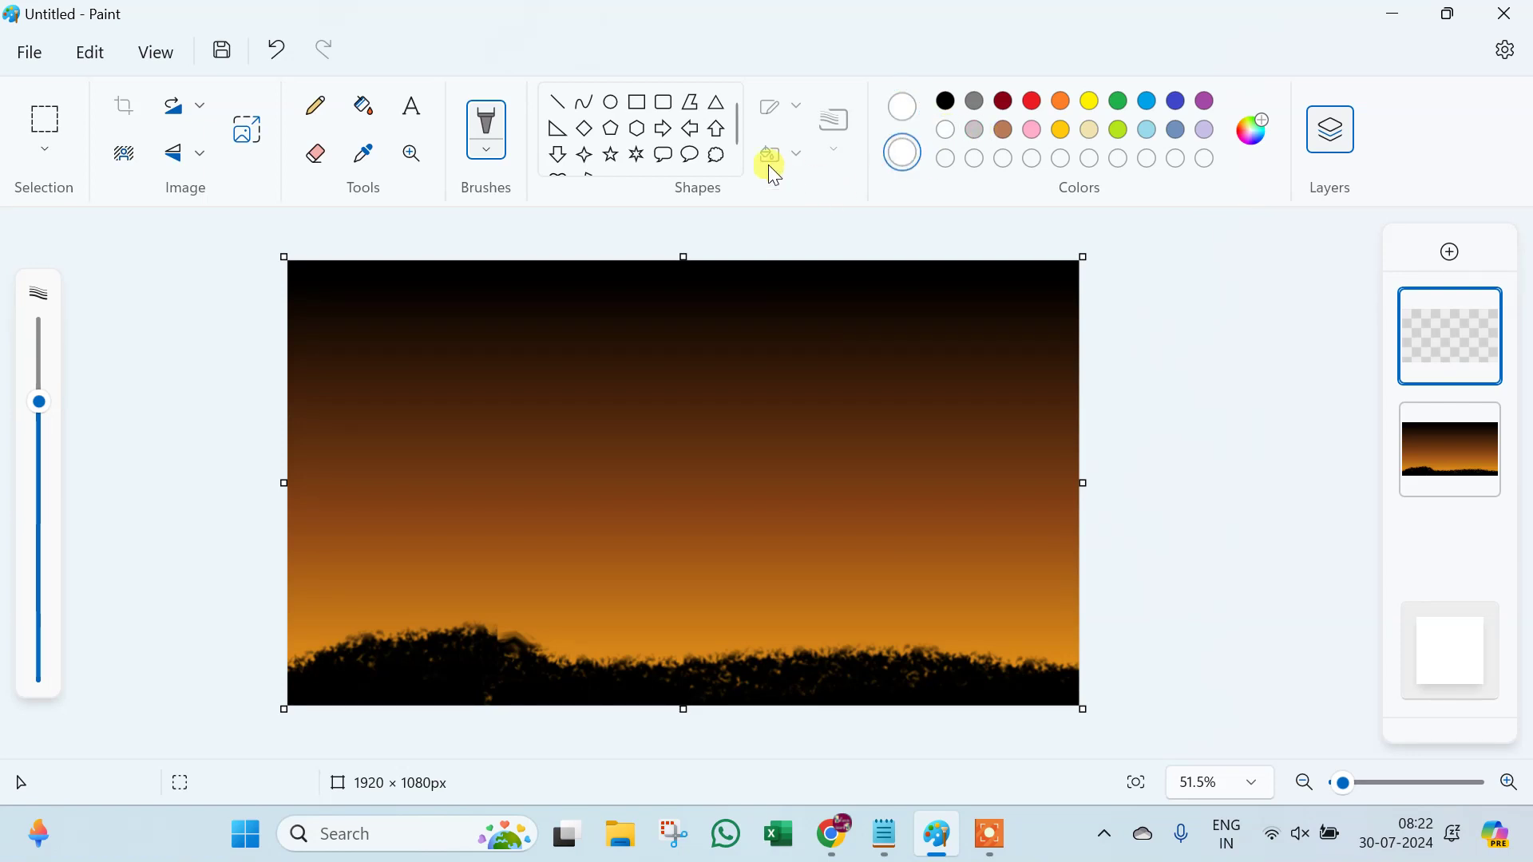
click(611, 102)
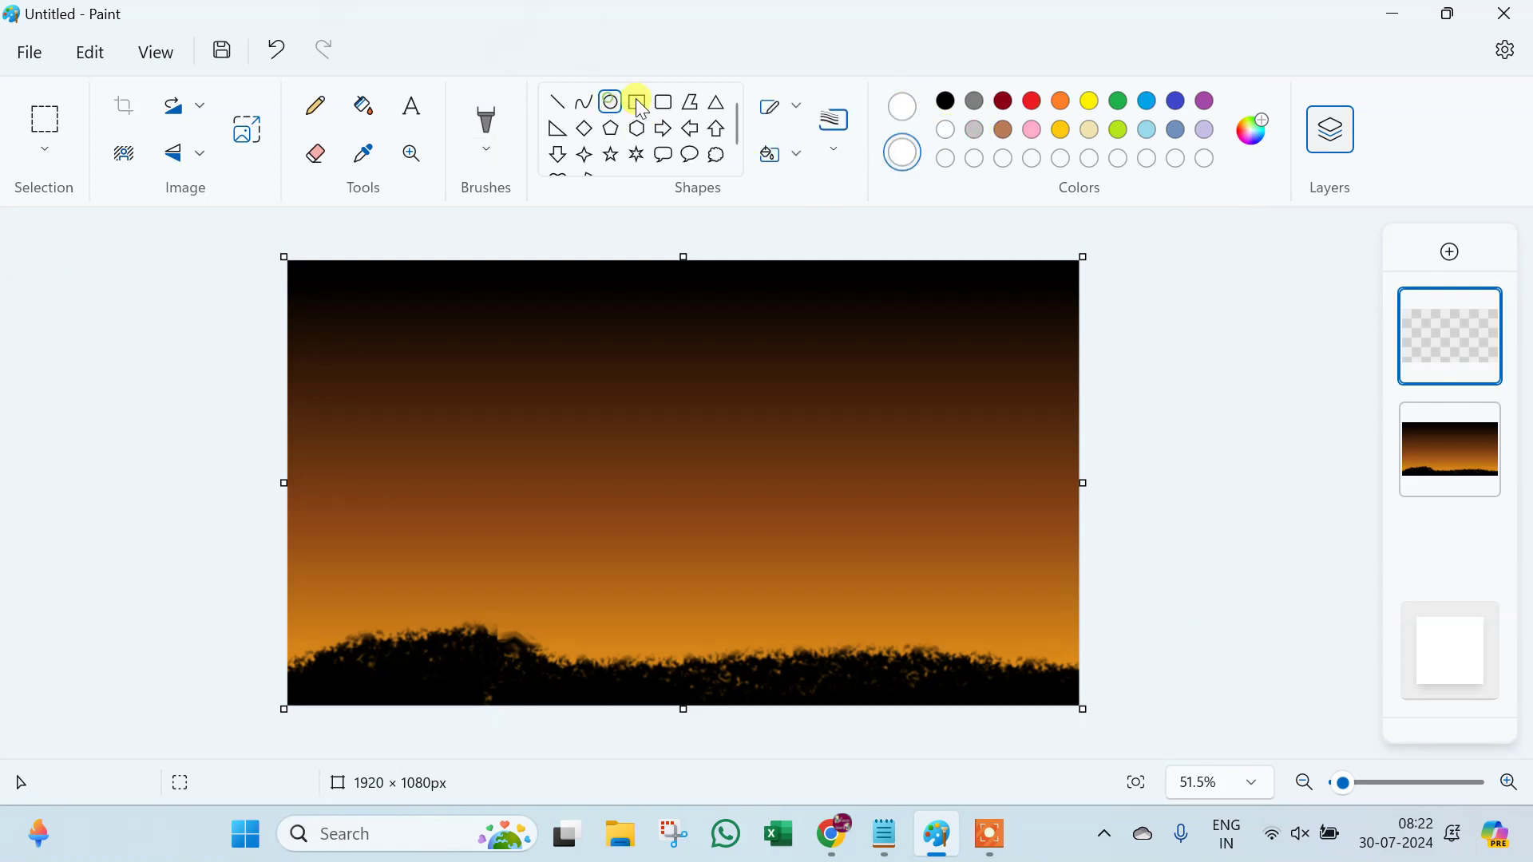
click(798, 156)
click(851, 270)
drag(634, 297, 760, 407)
click(653, 347)
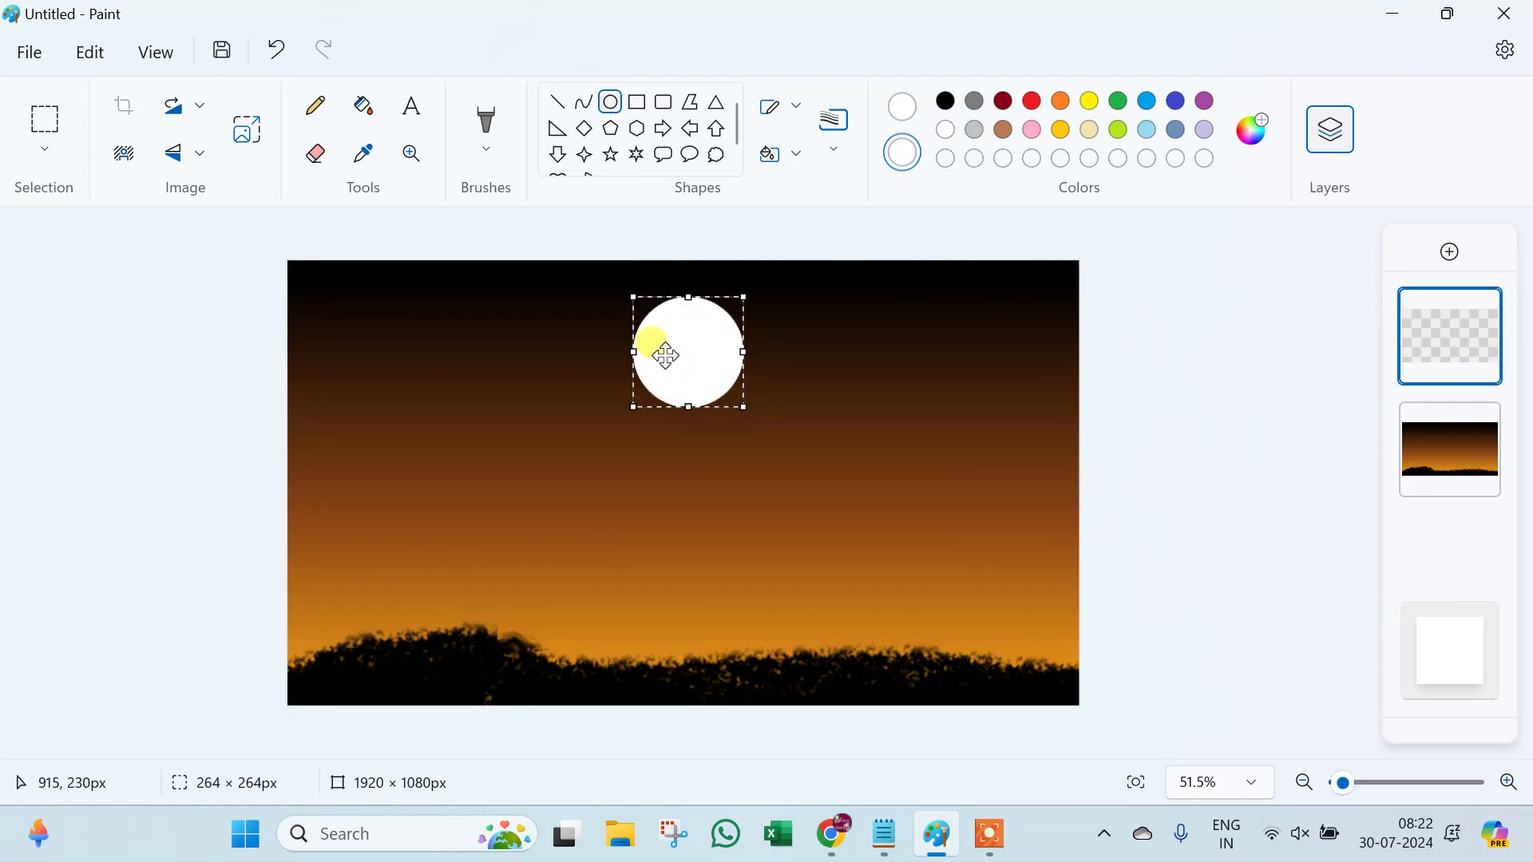
- Draw a solid black circle about 288 px across over the white one, offset up and right to leave a crescent moon
click(614, 108)
click(946, 95)
click(780, 152)
click(907, 111)
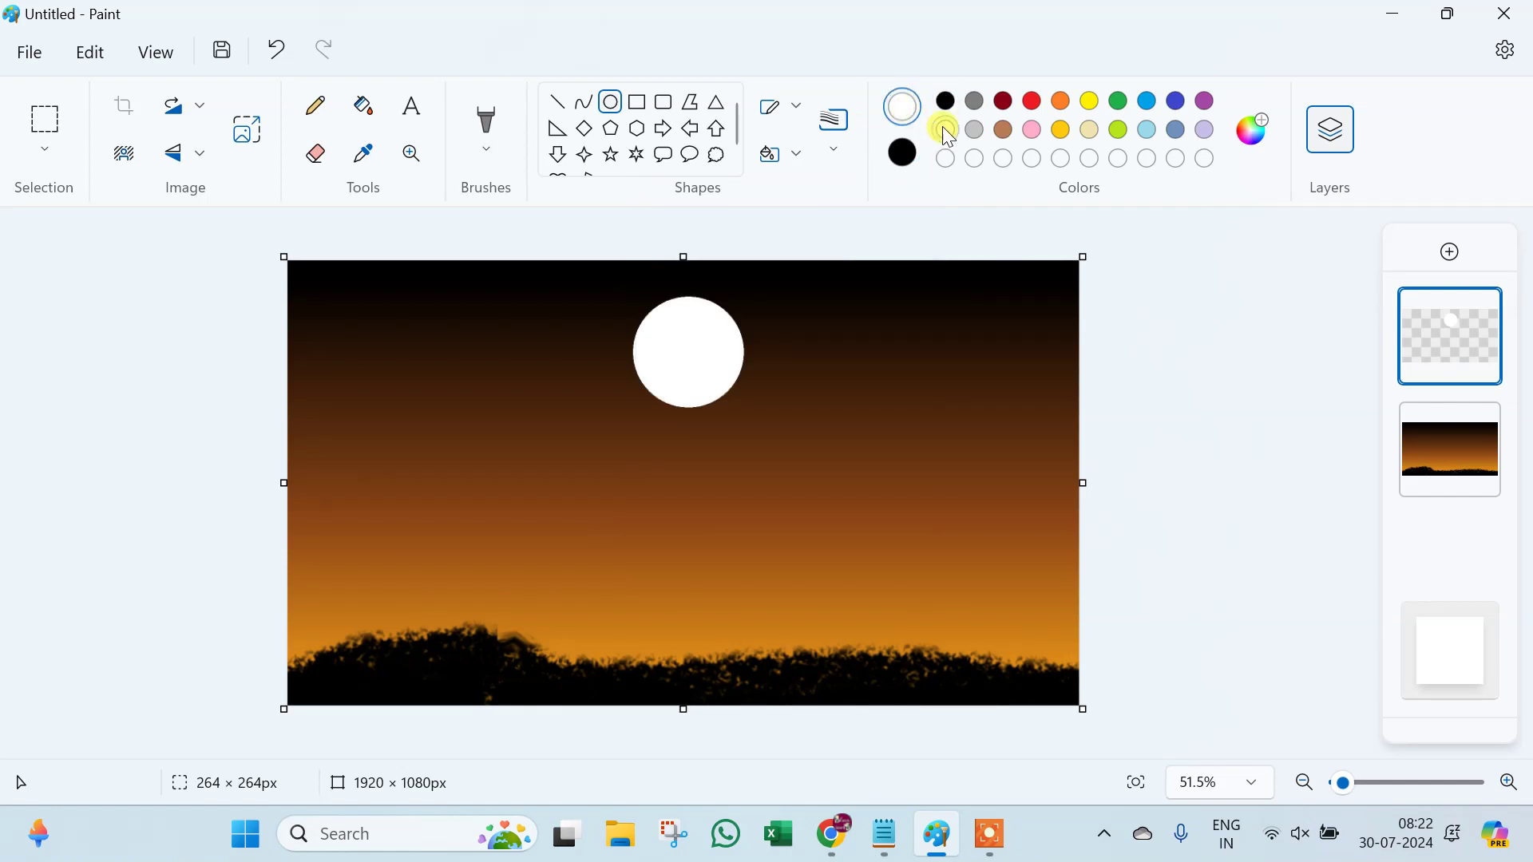
click(946, 100)
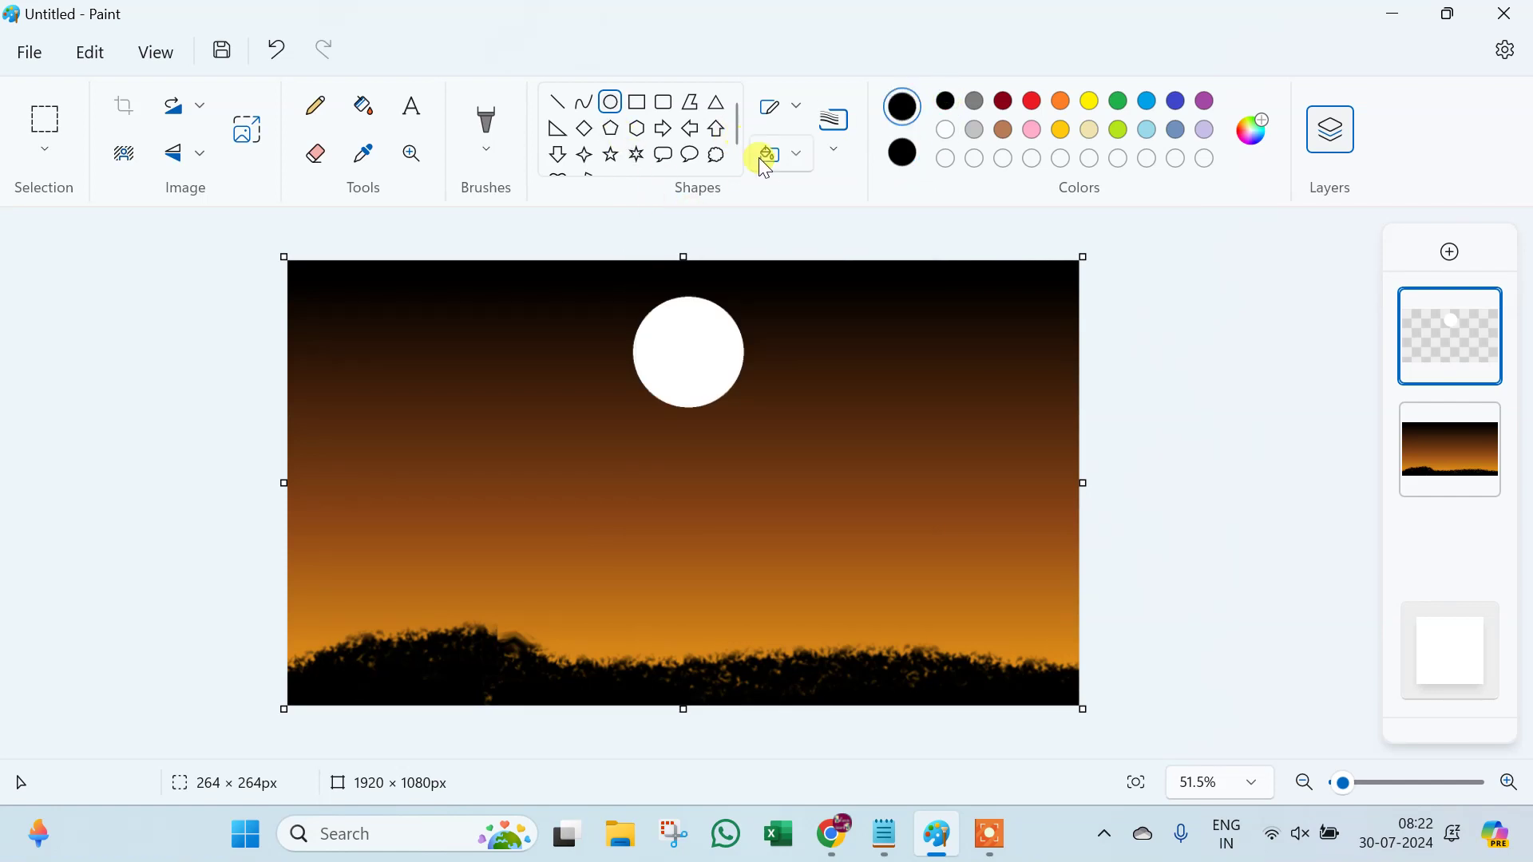
drag(669, 279, 721, 348)
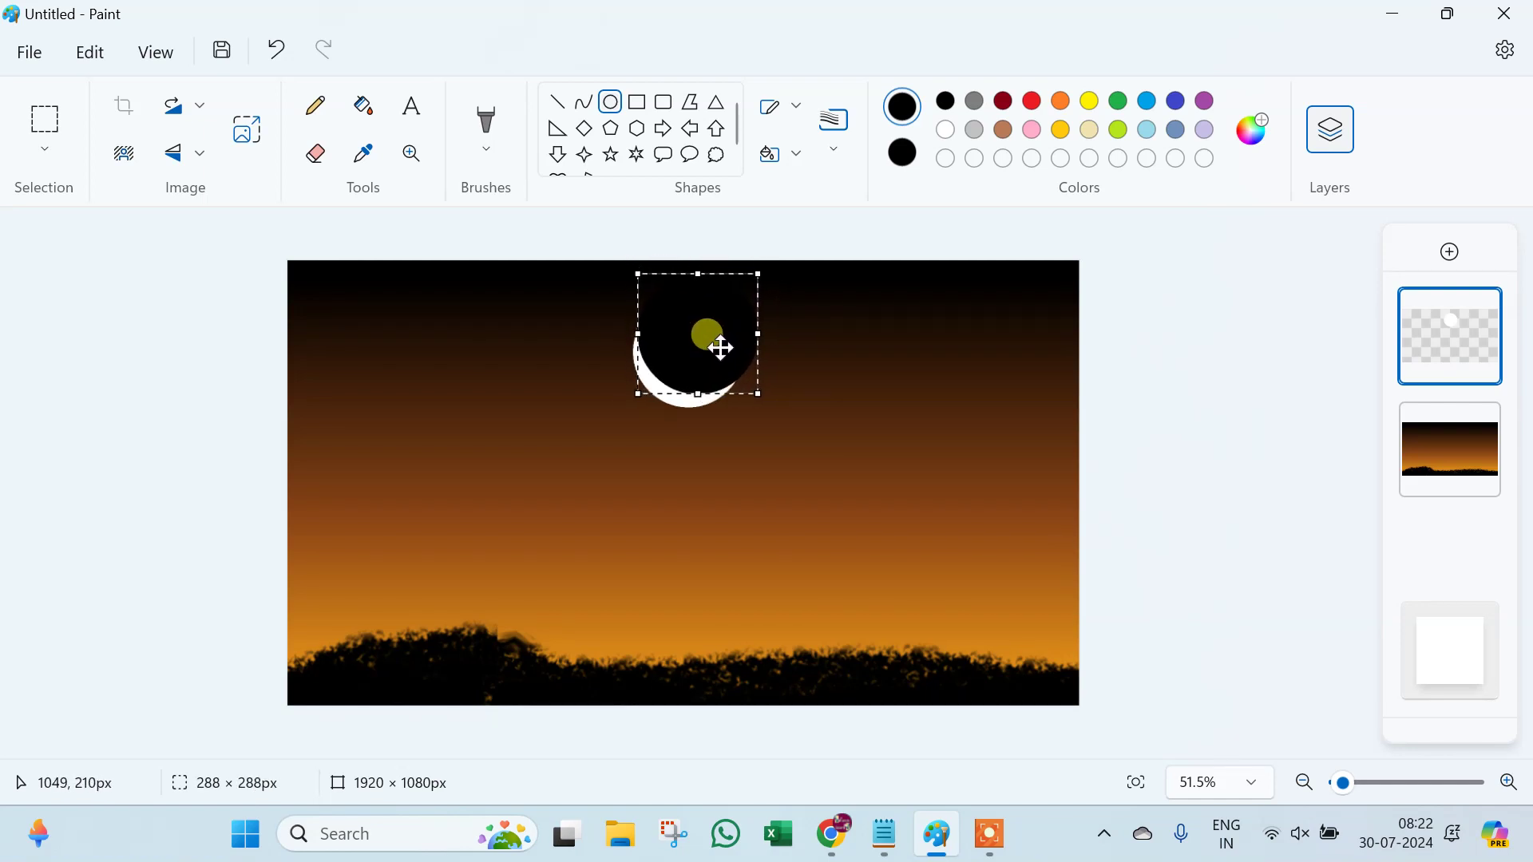
click(894, 297)
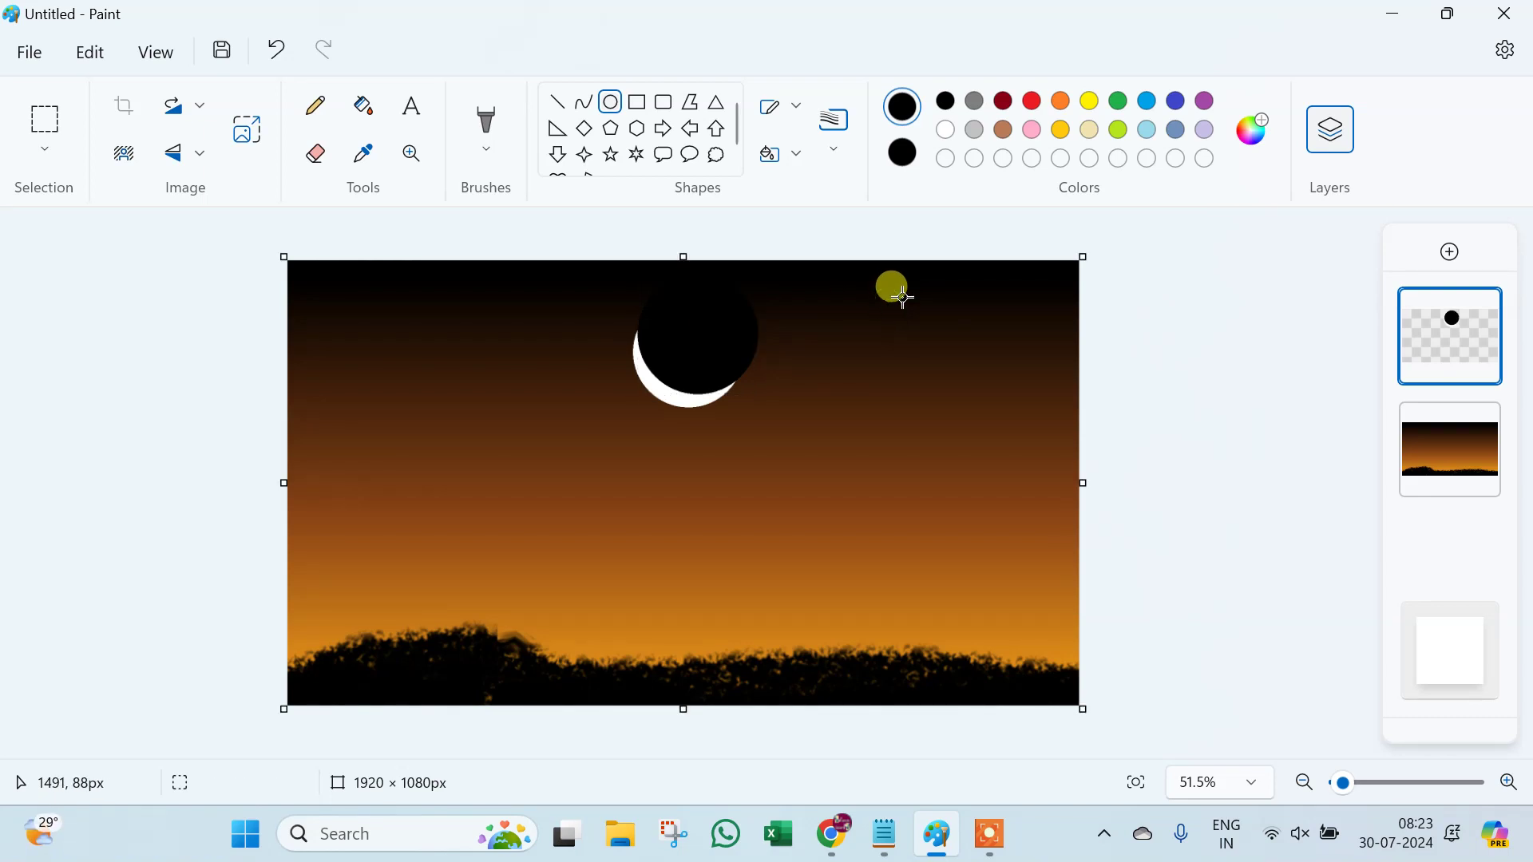
- Spray fine star speckles with a large Airbrush across the upper sky and around the crescent moon, first in white, then light grey
click(485, 160)
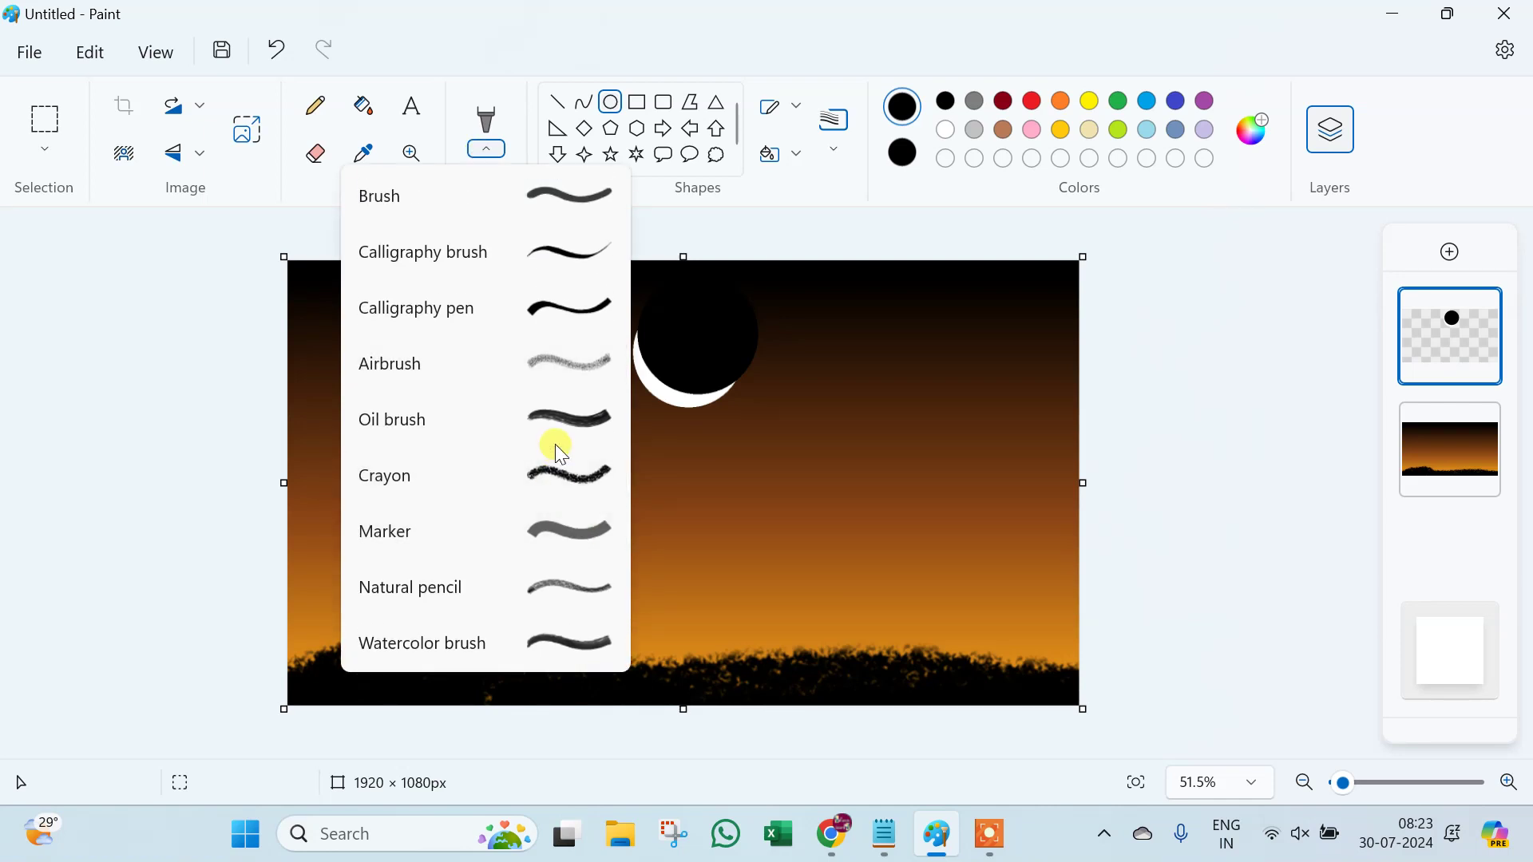
click(581, 377)
drag(53, 405, 54, 401)
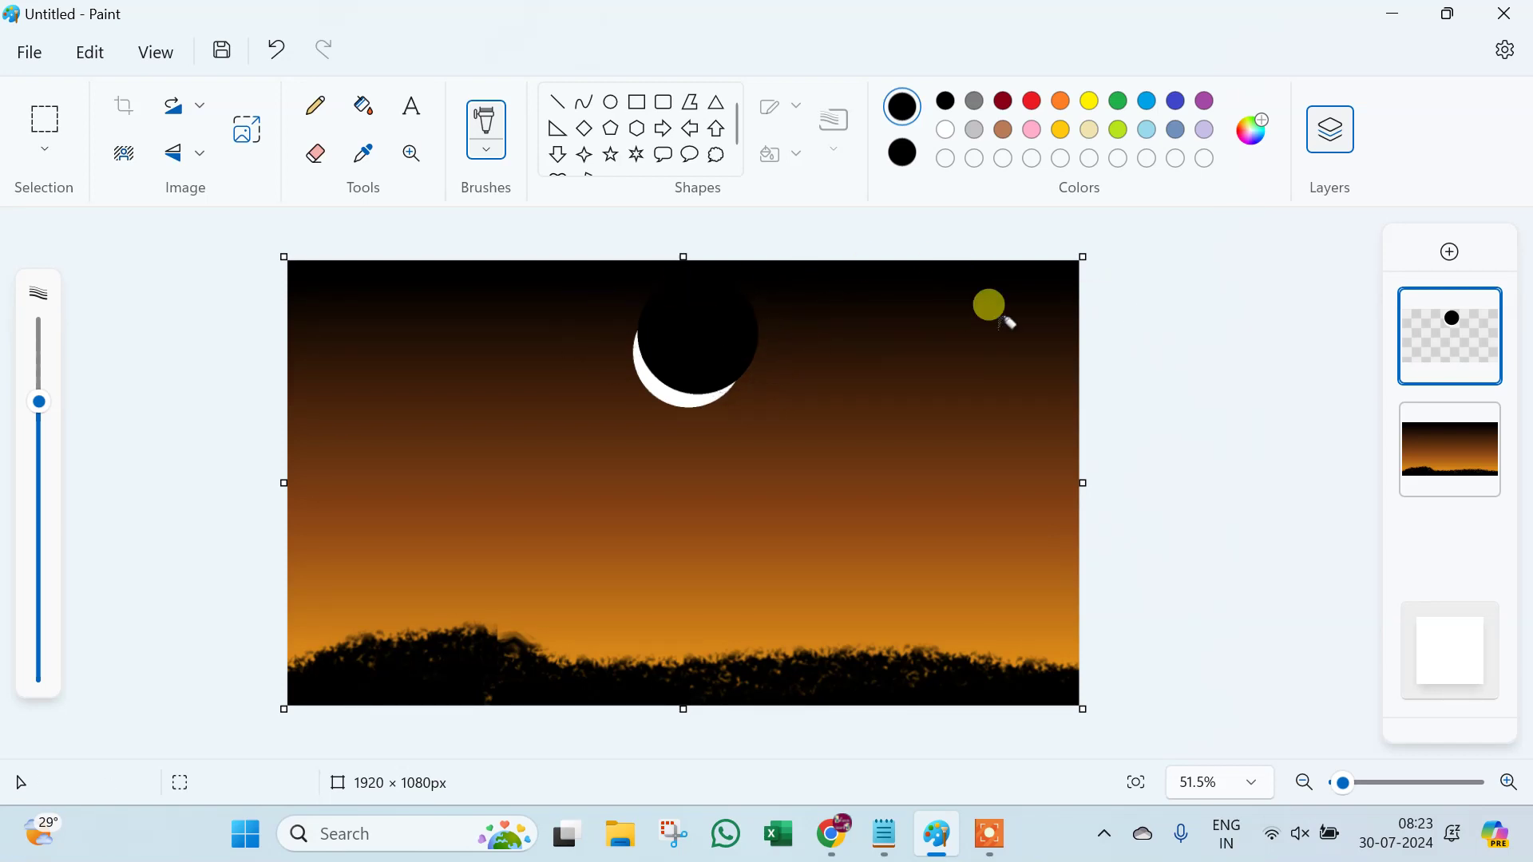
click(1059, 330)
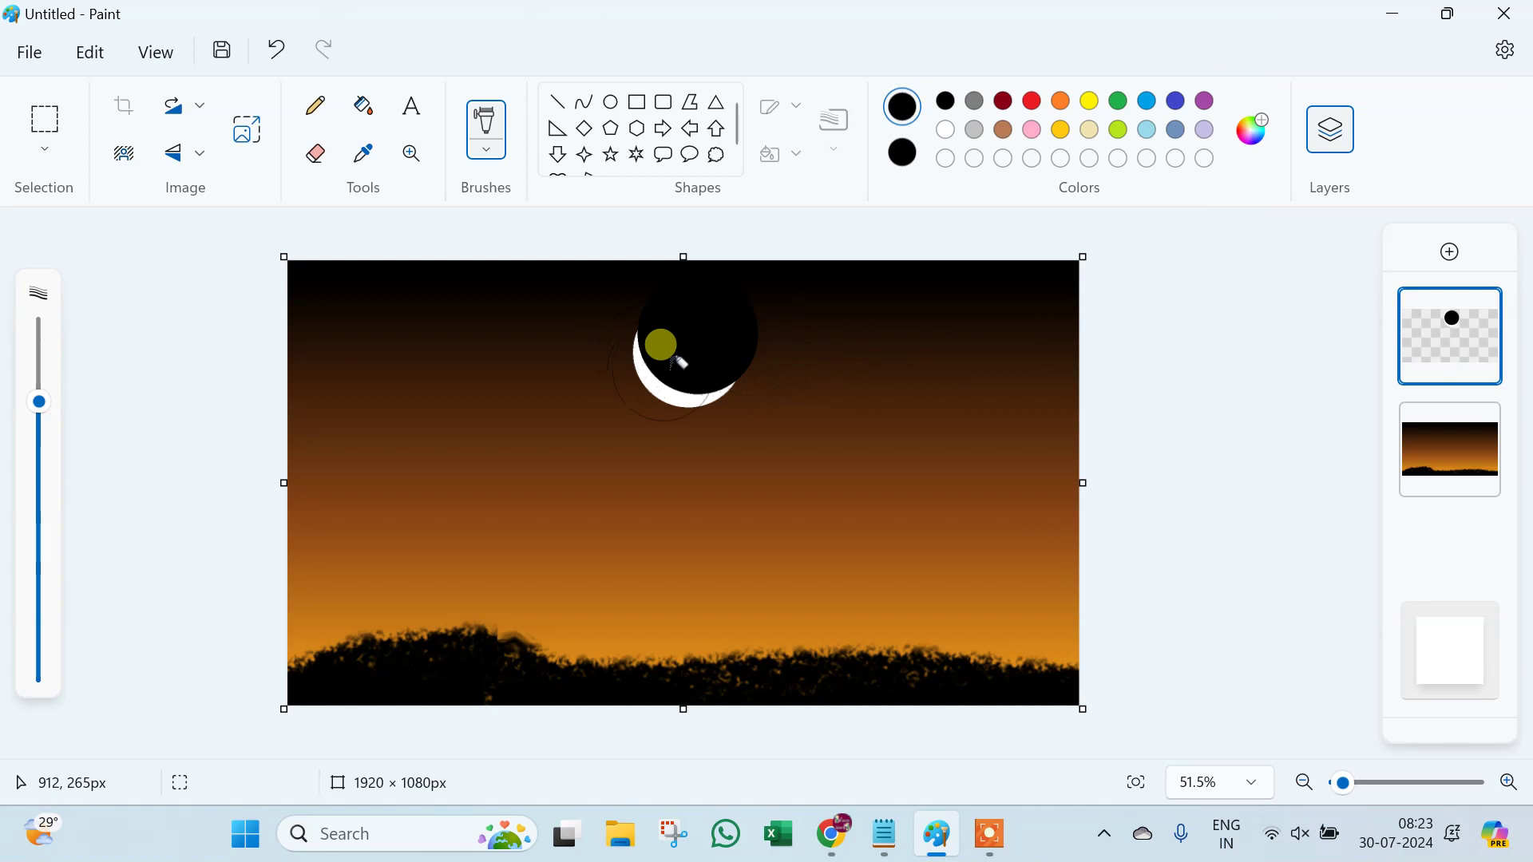
click(974, 129)
mouse_move(740, 338)
mouse_down()
mouse_move(850, 308)
mouse_move(656, 294)
mouse_move(719, 308)
mouse_move(633, 295)
mouse_move(464, 333)
mouse_move(362, 291)
mouse_move(932, 268)
mouse_move(1075, 286)
mouse_move(700, 333)
mouse_move(762, 327)
mouse_move(711, 309)
mouse_move(749, 321)
mouse_move(768, 292)
mouse_move(739, 317)
mouse_move(1078, 300)
mouse_move(819, 327)
mouse_move(699, 305)
mouse_move(539, 321)
mouse_move(689, 287)
mouse_move(386, 286)
mouse_move(724, 298)
mouse_move(682, 323)
mouse_move(666, 292)
mouse_move(712, 342)
mouse_up()
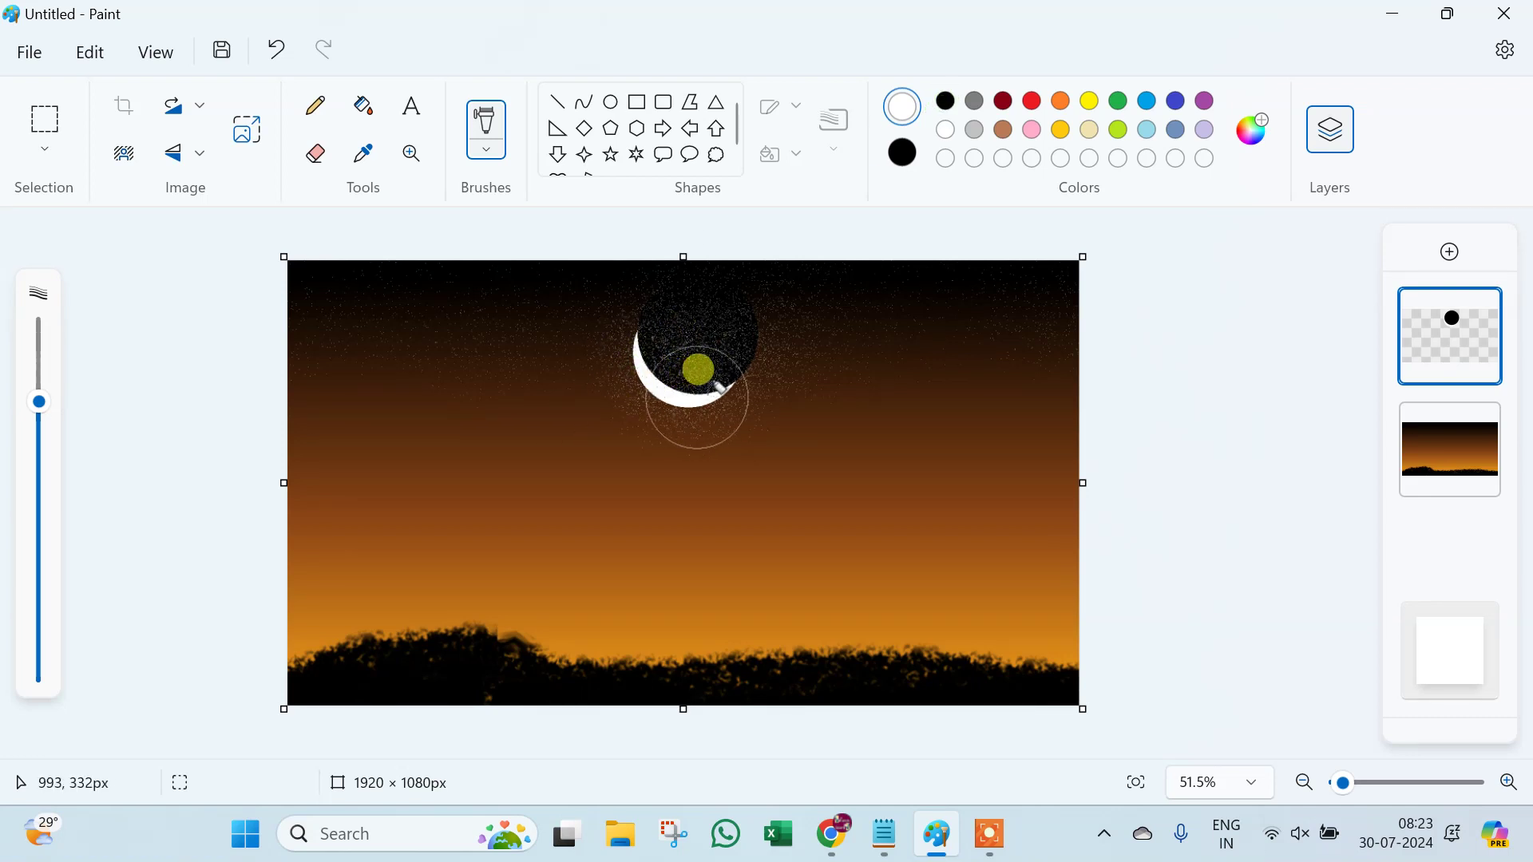
mouse_move(644, 380)
mouse_down()
mouse_move(640, 358)
mouse_move(636, 392)
mouse_move(645, 351)
mouse_move(708, 369)
mouse_move(756, 328)
mouse_move(831, 325)
mouse_move(815, 345)
mouse_move(908, 308)
mouse_up()
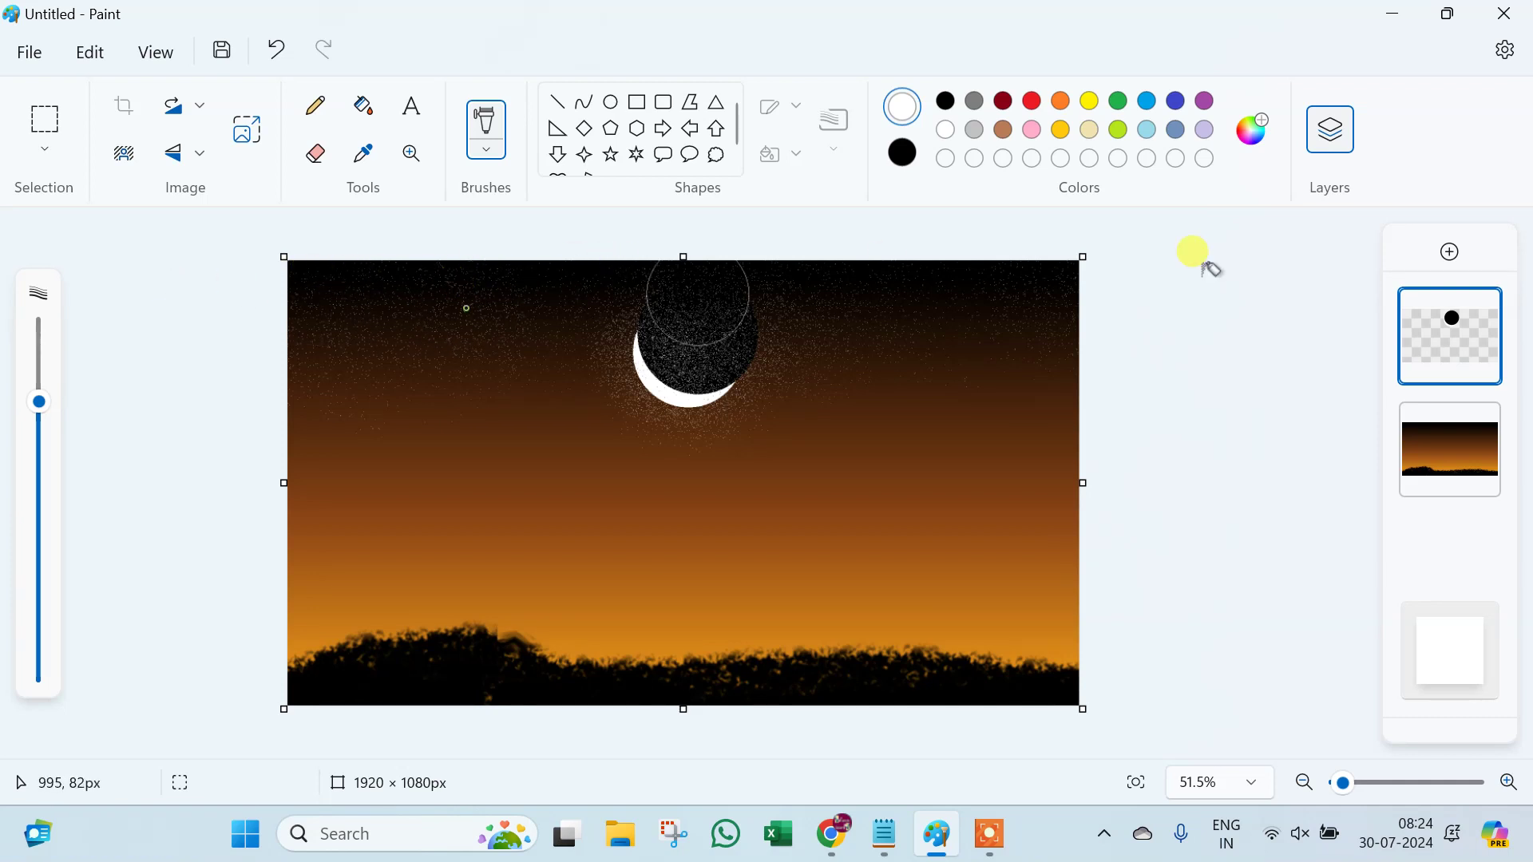
click(975, 130)
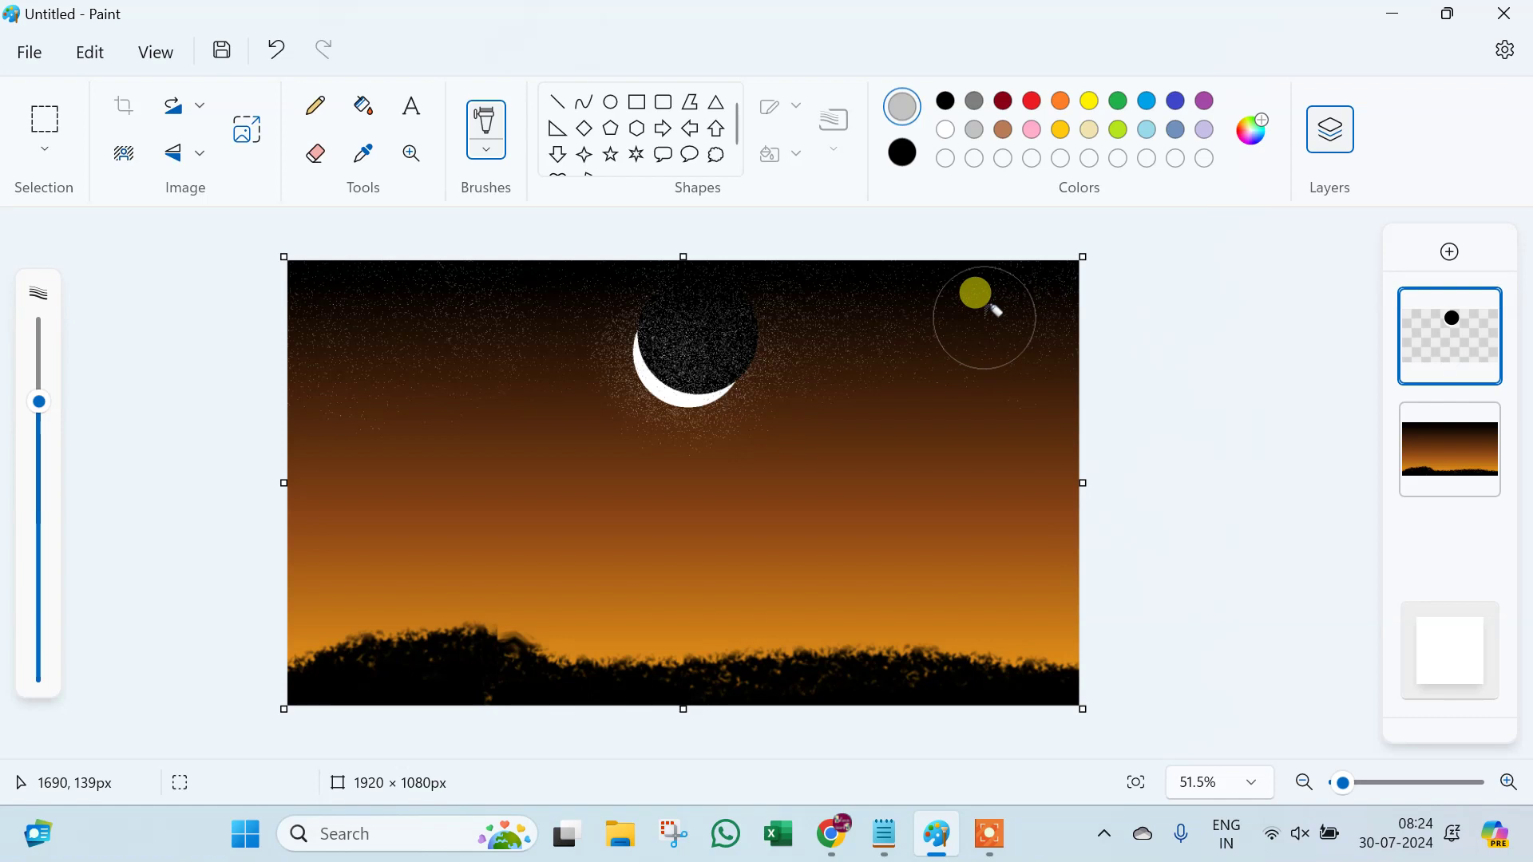
mouse_move(994, 310)
mouse_down()
mouse_move(974, 278)
mouse_move(996, 278)
mouse_move(880, 273)
mouse_move(769, 317)
mouse_up()
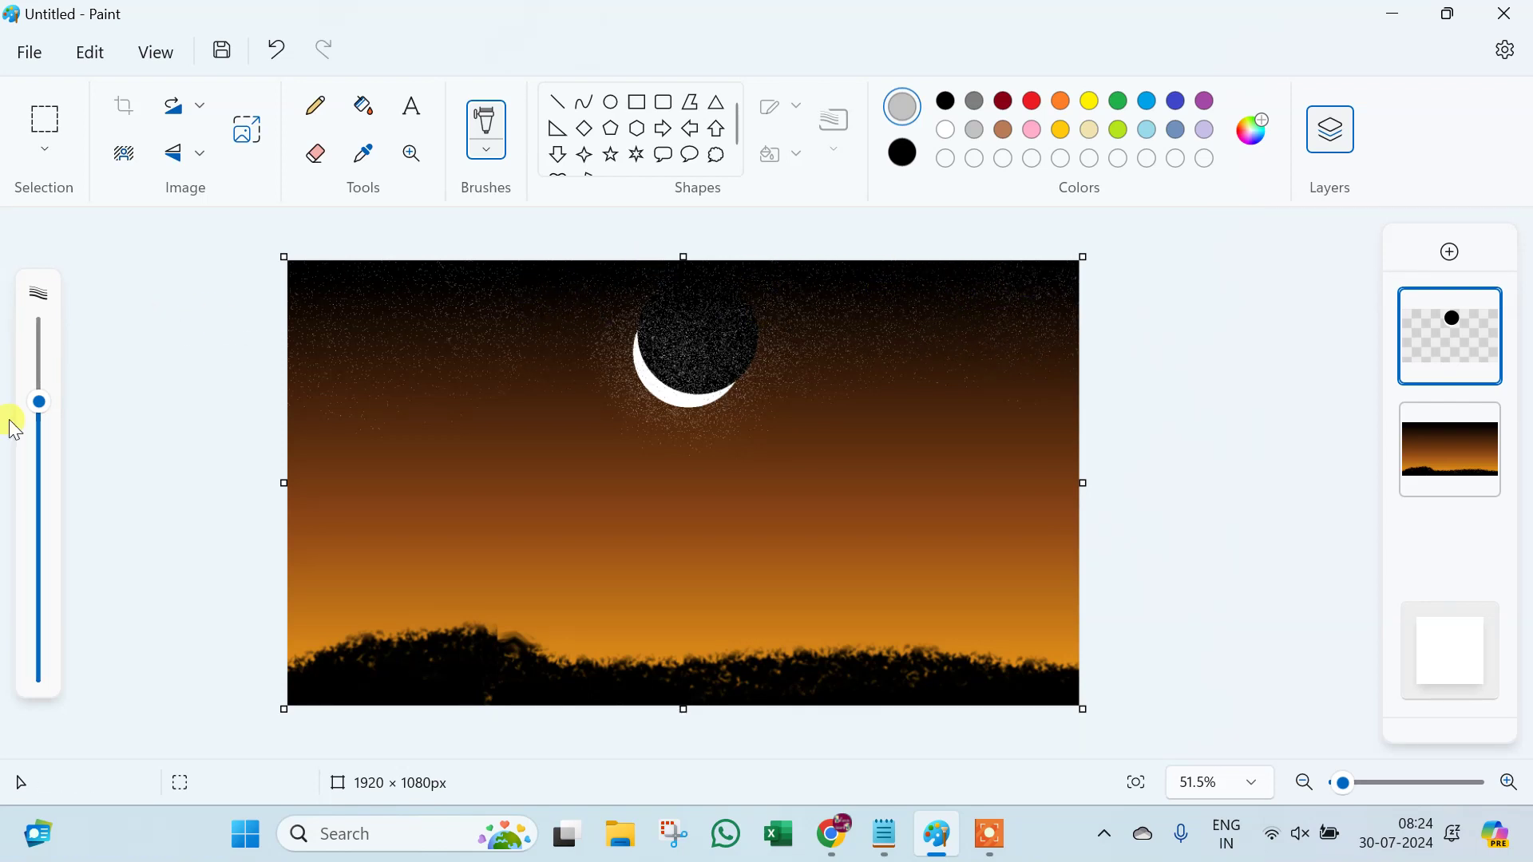
- Add a new layer and draw a crooked black branch with a pencil about 22 px thick, from the canvas's left edge rising rightwards
click(1450, 252)
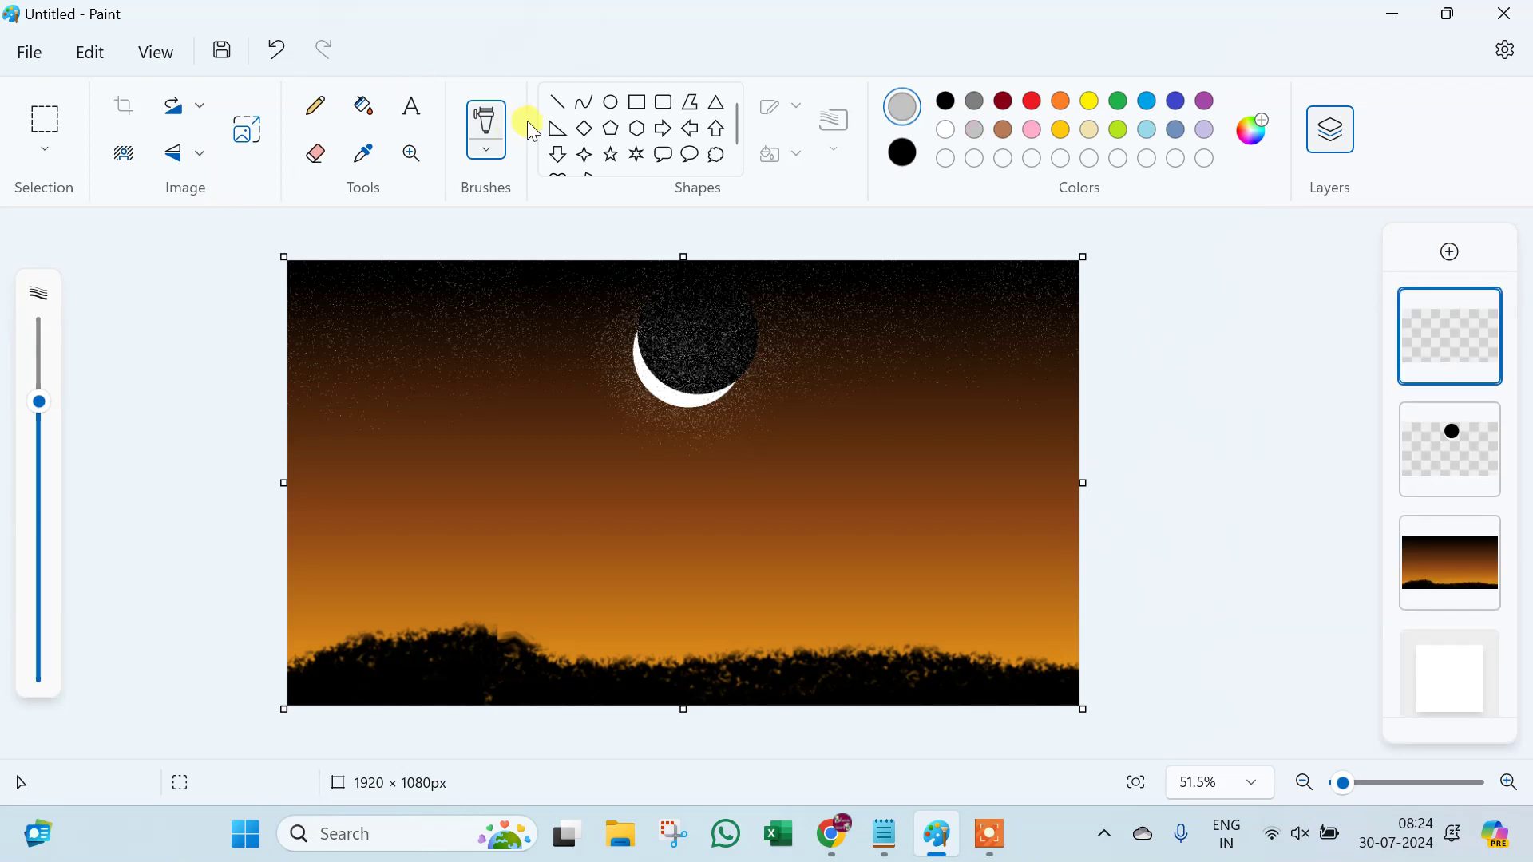
click(556, 105)
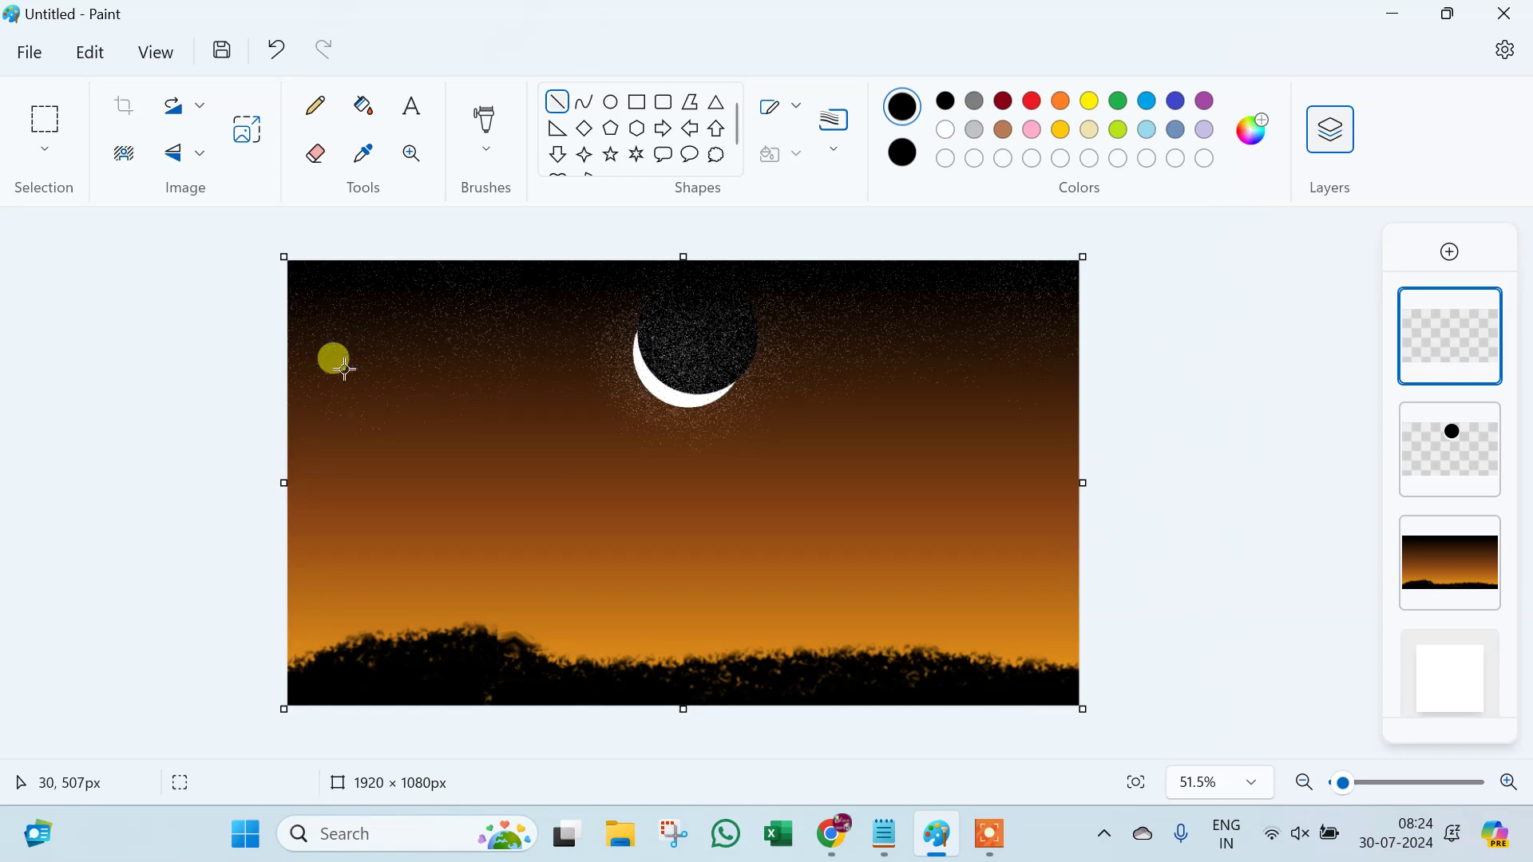
click(312, 119)
drag(38, 639, 38, 592)
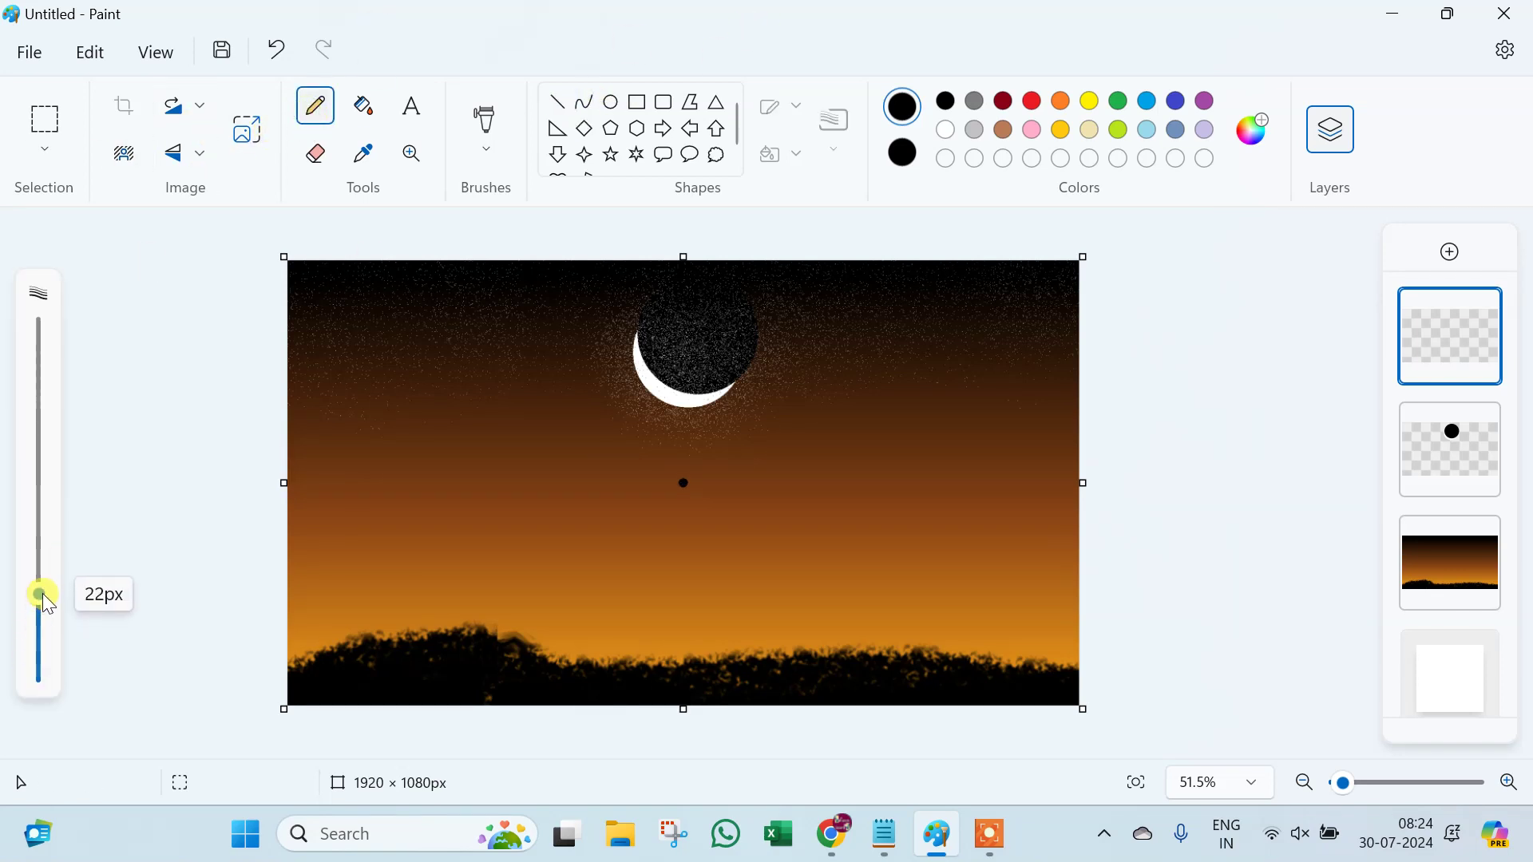
drag(300, 504, 373, 500)
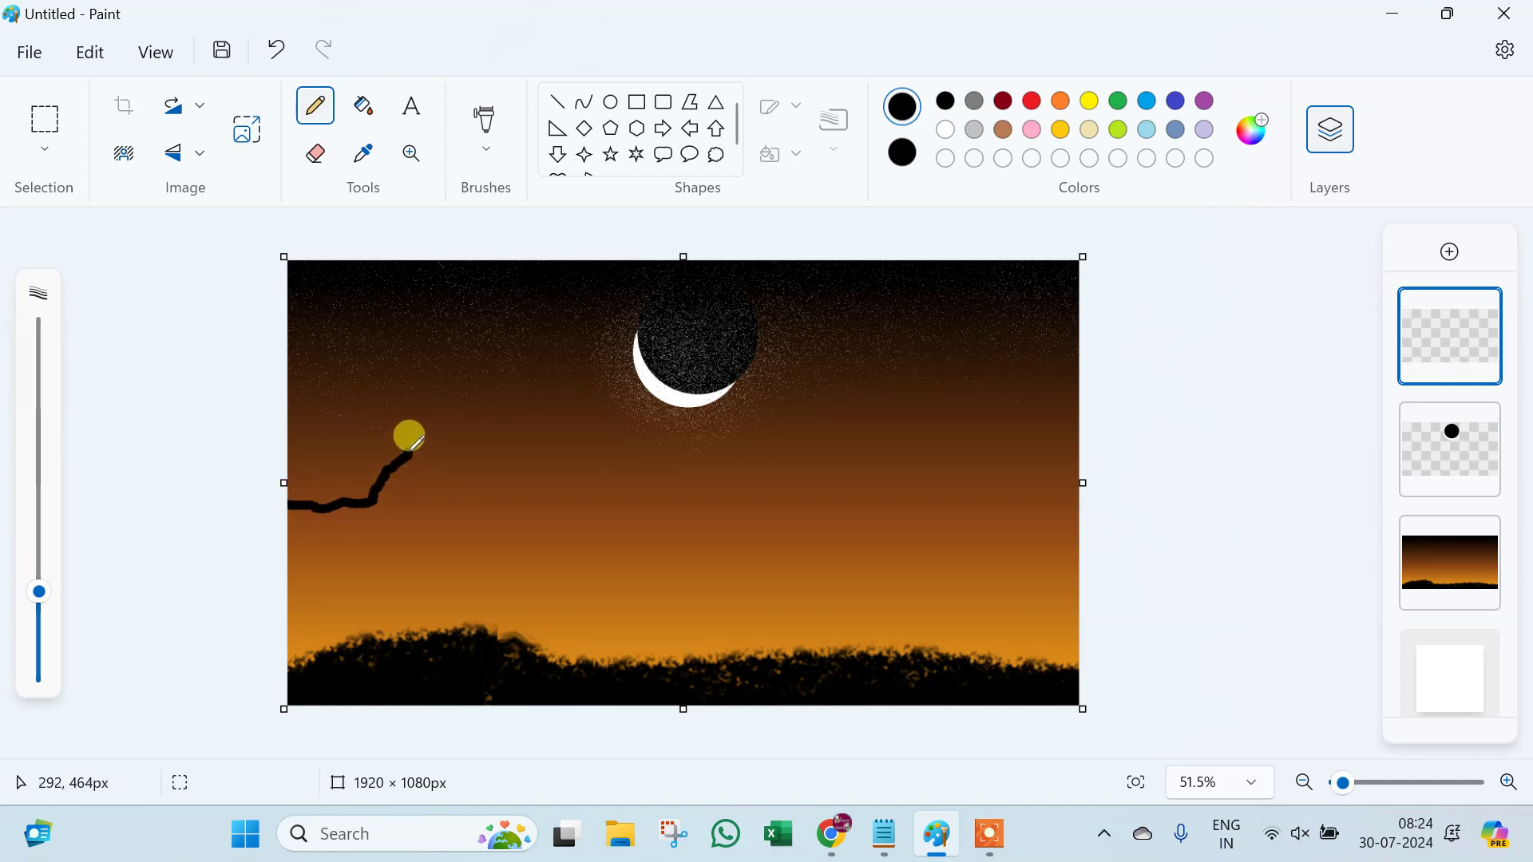